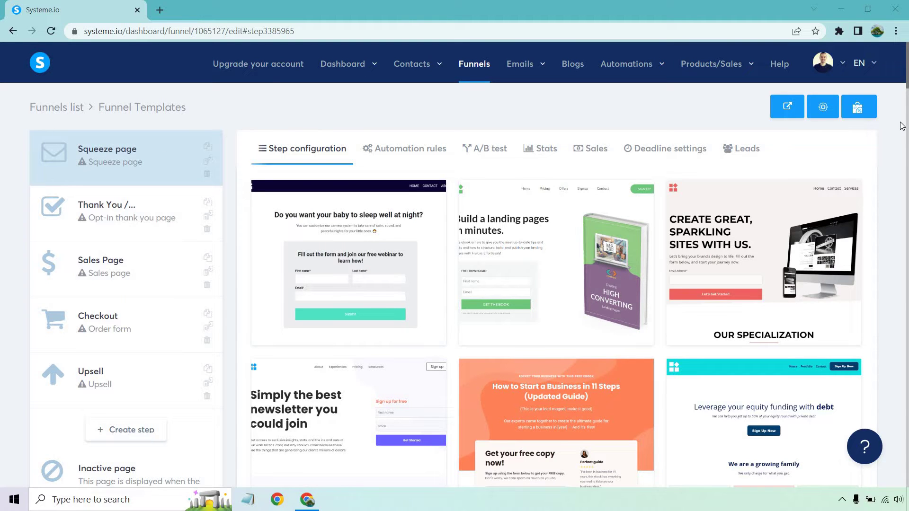
scroll(902, 126, "down", 1)
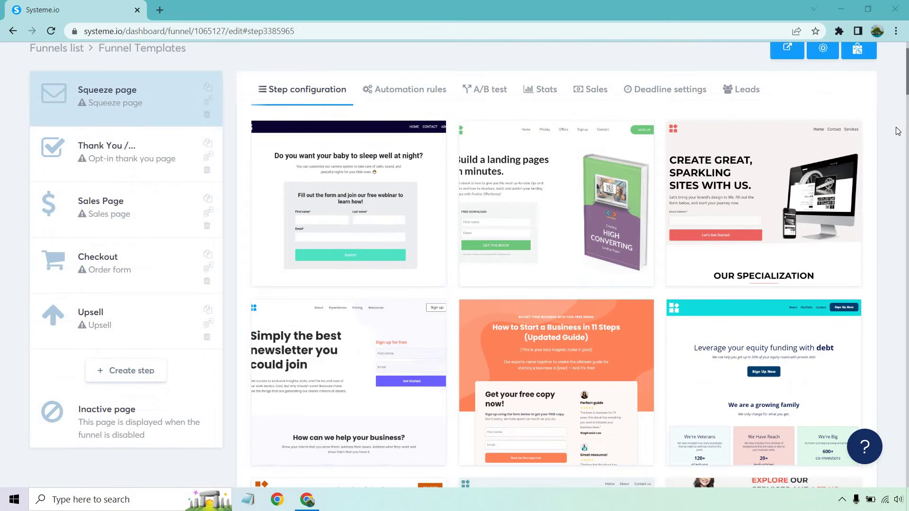
scroll(899, 131, "down", 4)
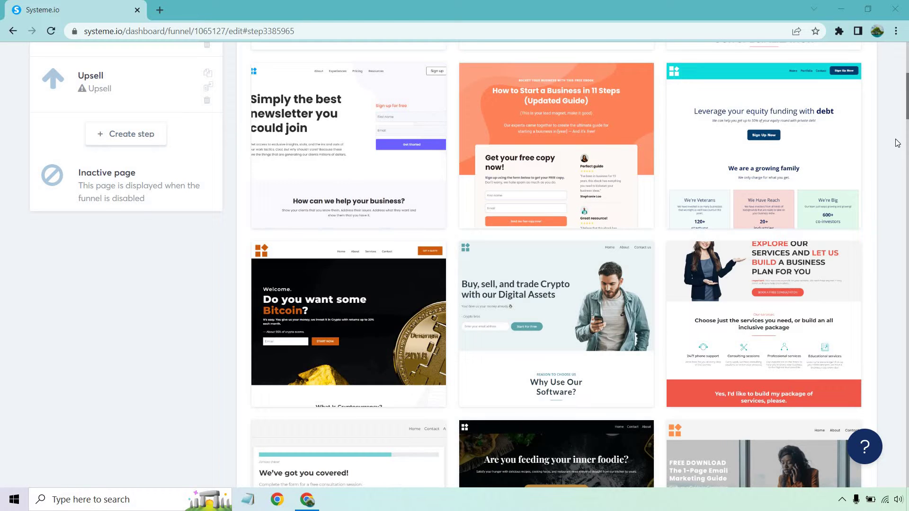
mouse_move(528, 278)
scroll(888, 199, "down", 5)
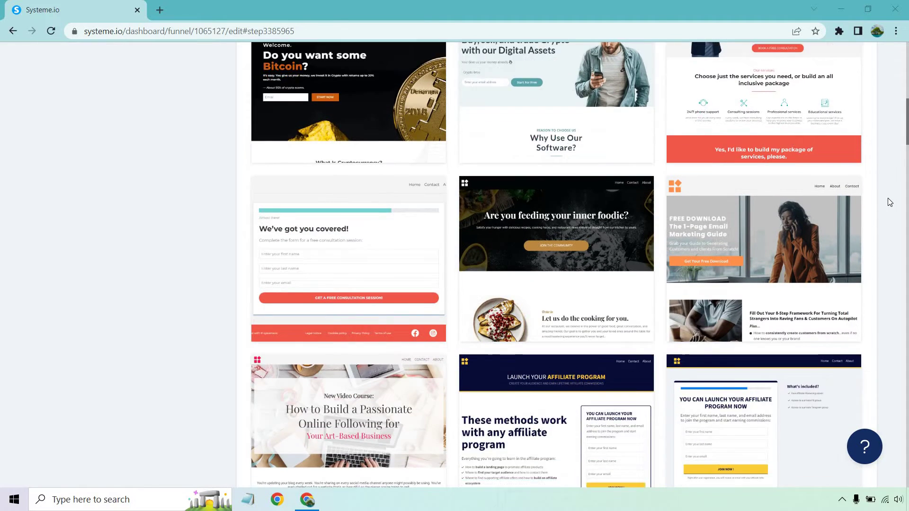
scroll(890, 203, "down", 2)
scroll(889, 202, "down", 2)
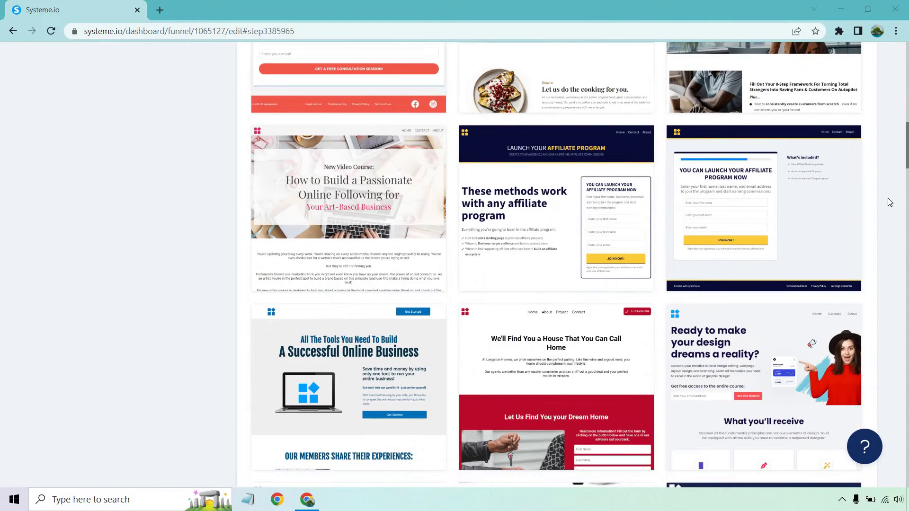
scroll(890, 199, "down", 5)
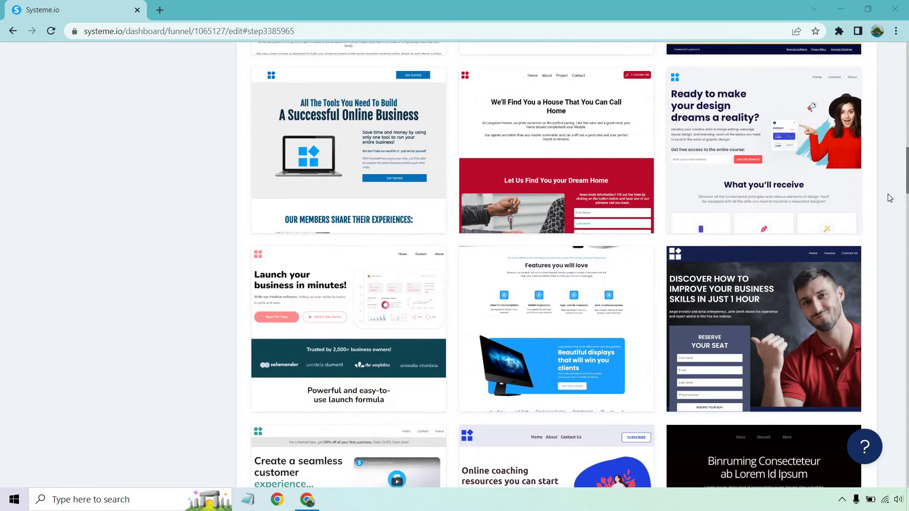
scroll(890, 196, "down", 3)
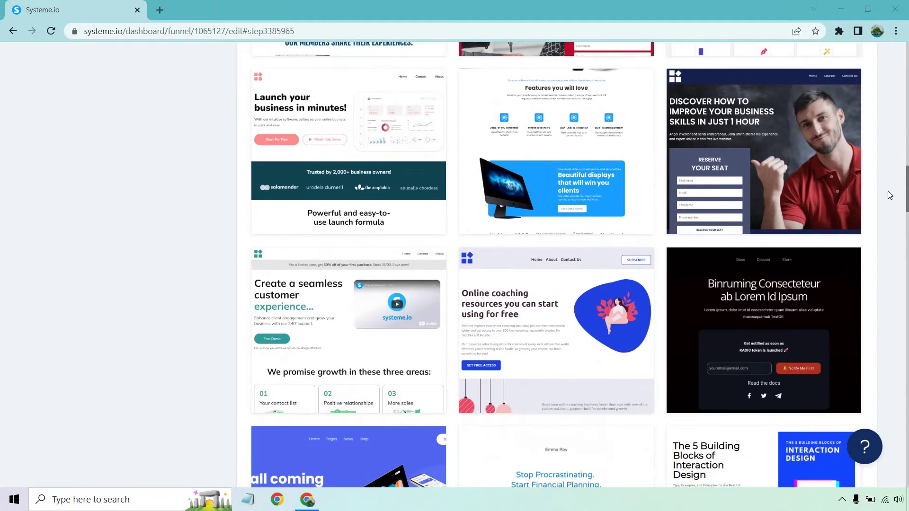
scroll(889, 195, "down", 1)
scroll(889, 194, "down", 2)
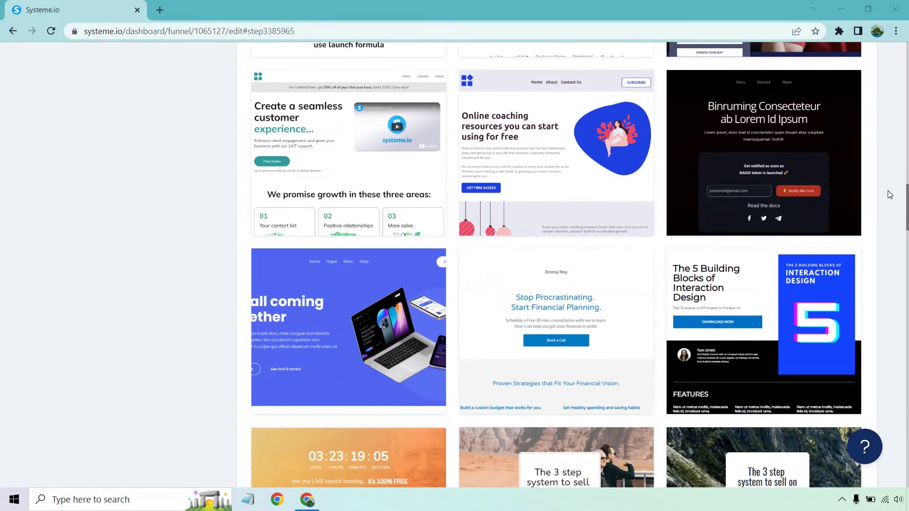
scroll(890, 194, "down", 4)
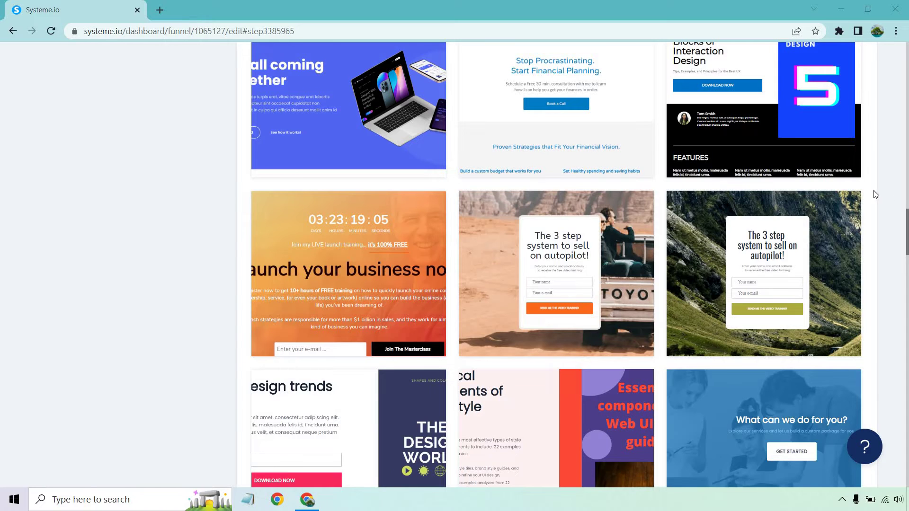
mouse_move(780, 203)
mouse_move(492, 257)
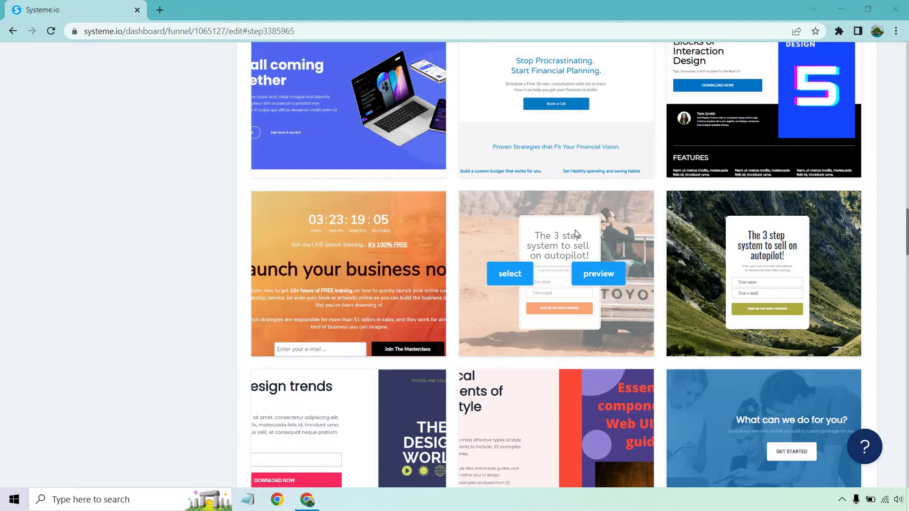
scroll(898, 226, "down", 6)
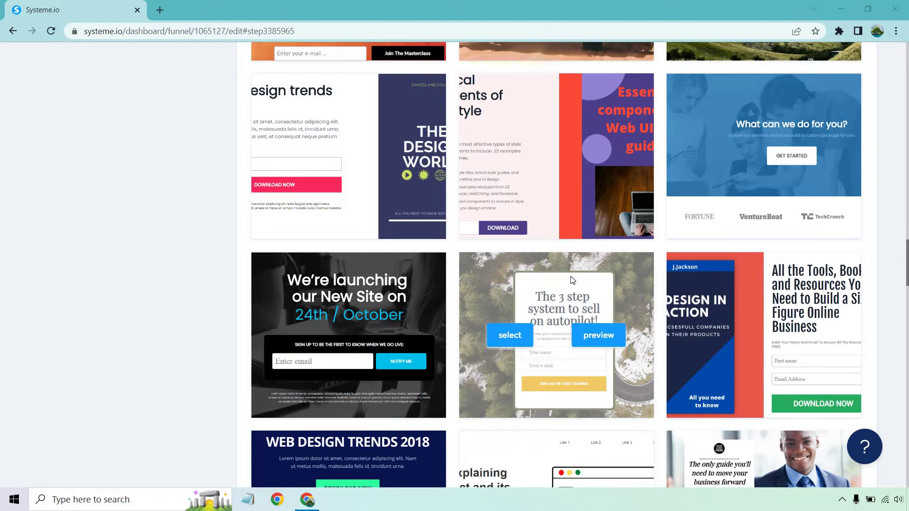
scroll(895, 208, "down", 2)
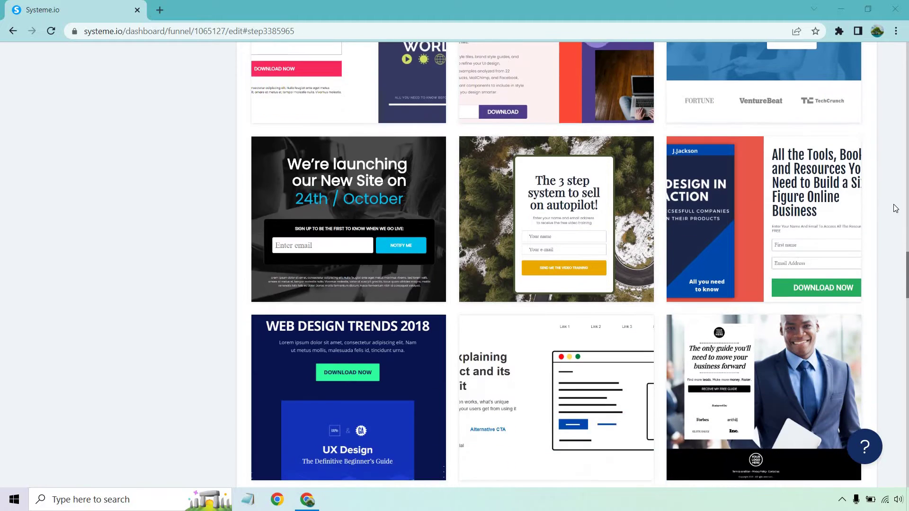
scroll(895, 208, "down", 5)
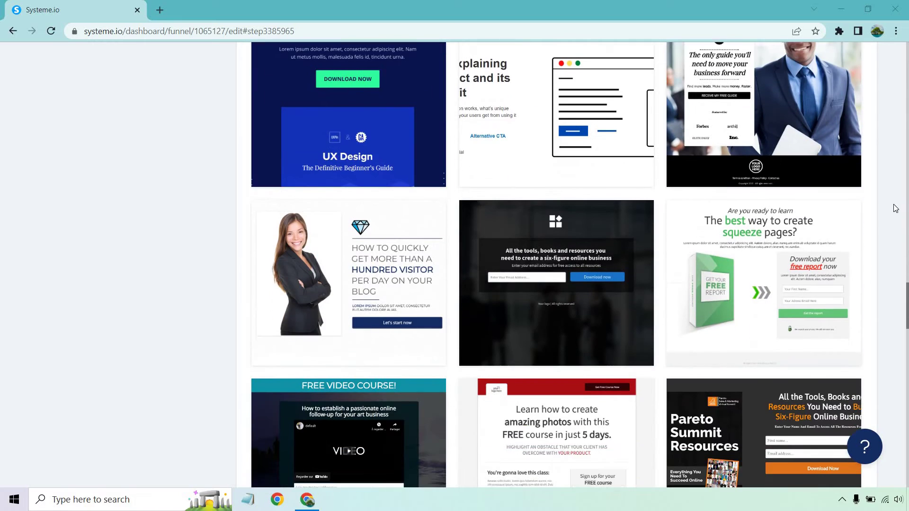
mouse_move(786, 280)
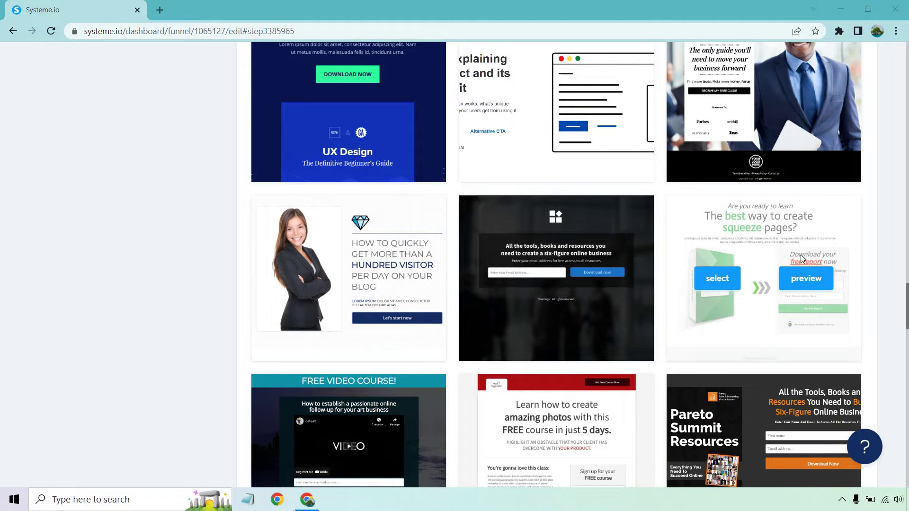
left_click(804, 276)
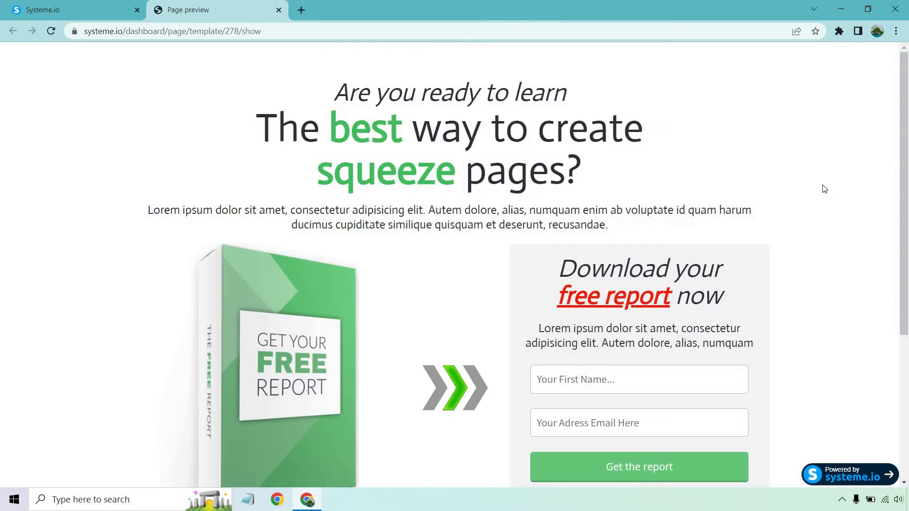
scroll(825, 189, "down", 5)
scroll(832, 192, "up", 5)
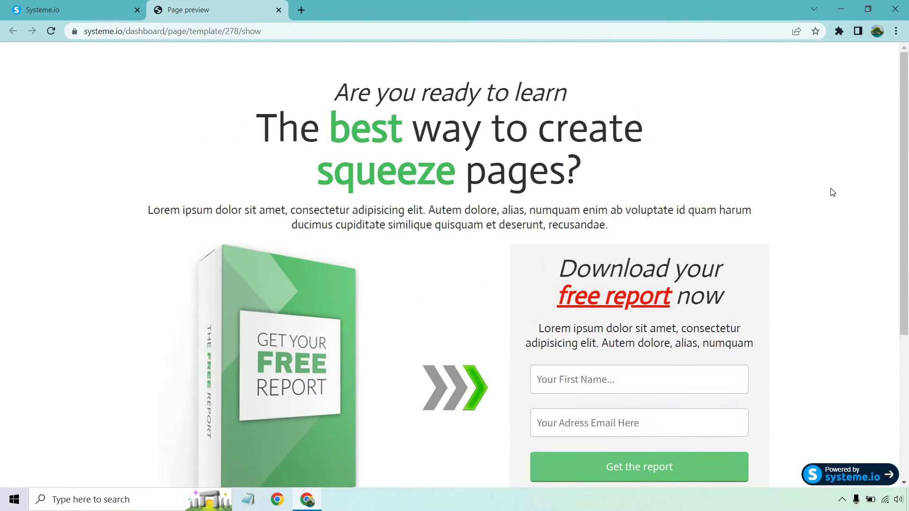
scroll(503, 201, "down", 3)
scroll(343, 223, "up", 3)
Close the open preview and scroll the squeeze gallery to the 'Simply the Best Way to Create Landing Pages' template
left_click(278, 10)
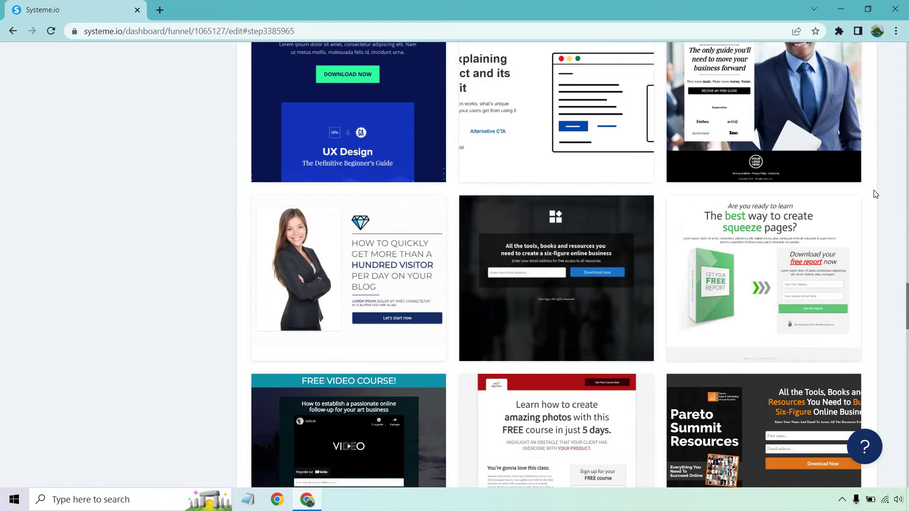
scroll(872, 193, "down", 5)
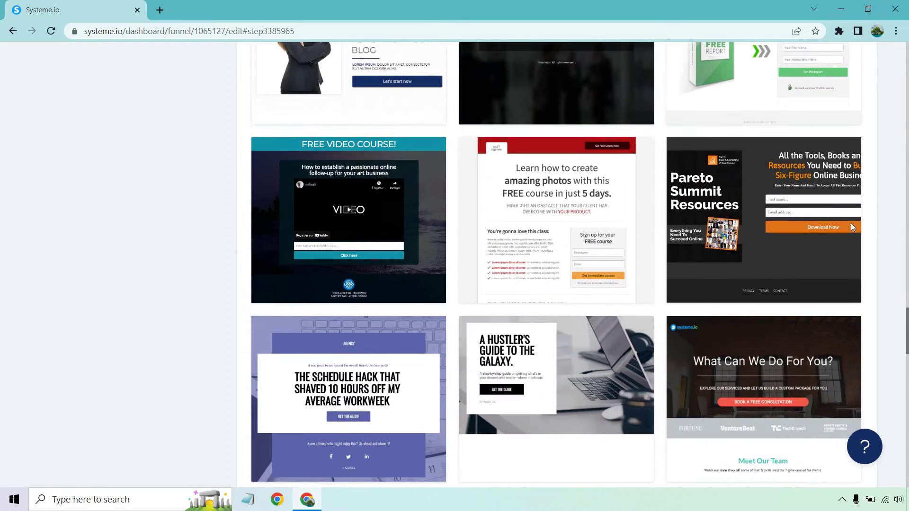
mouse_move(567, 163)
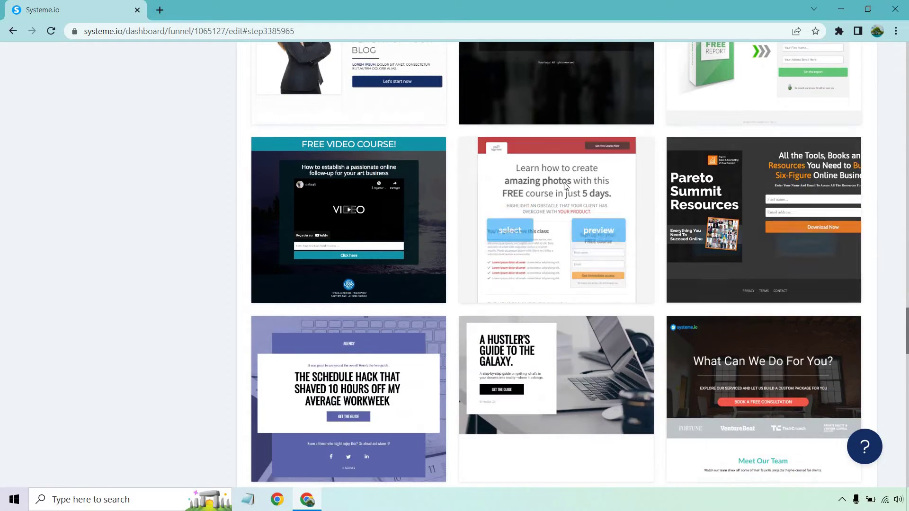
scroll(582, 148, "down", 2)
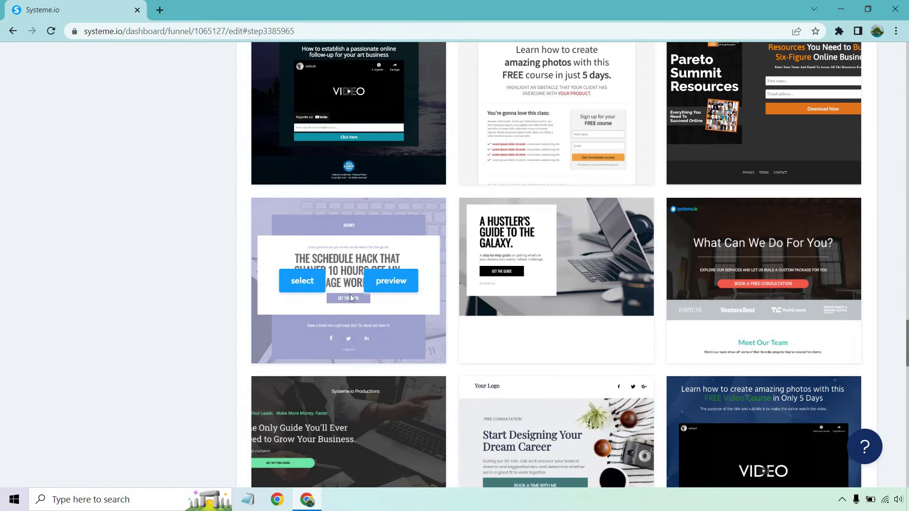
scroll(897, 164, "down", 4)
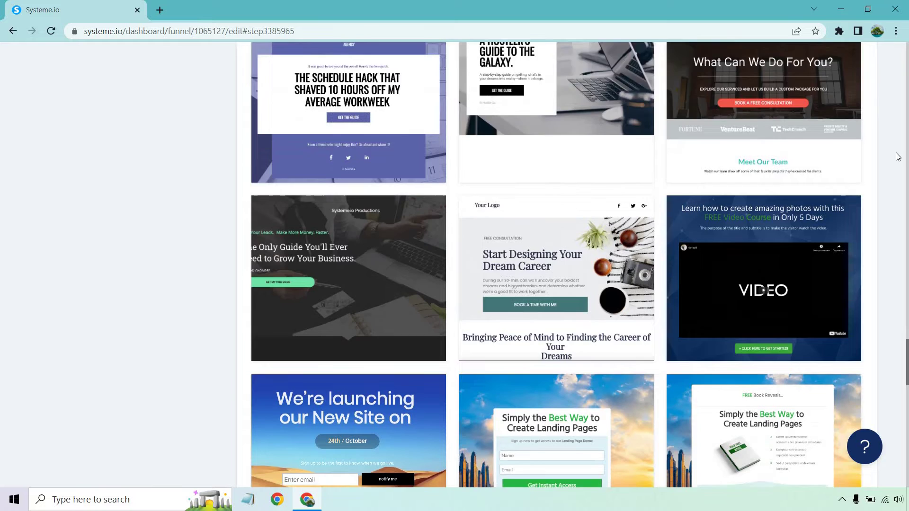
scroll(897, 157, "down", 3)
mouse_move(688, 226)
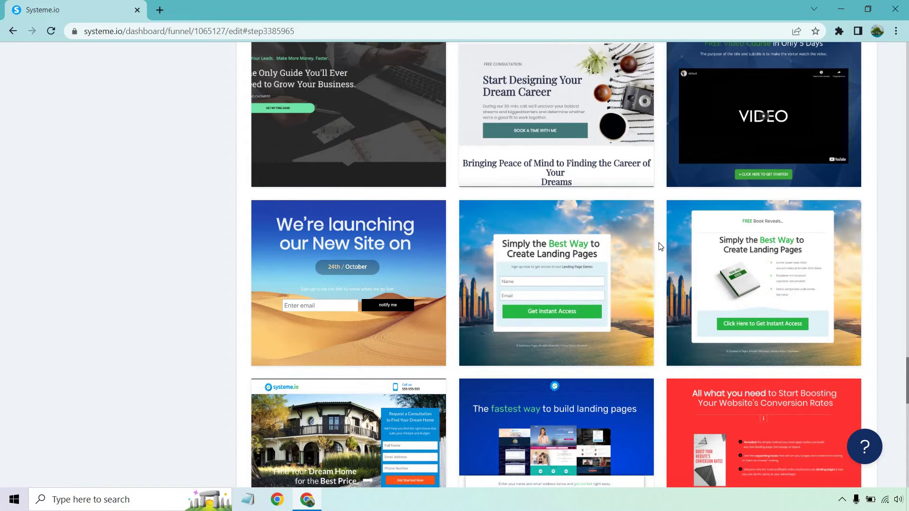
mouse_move(758, 326)
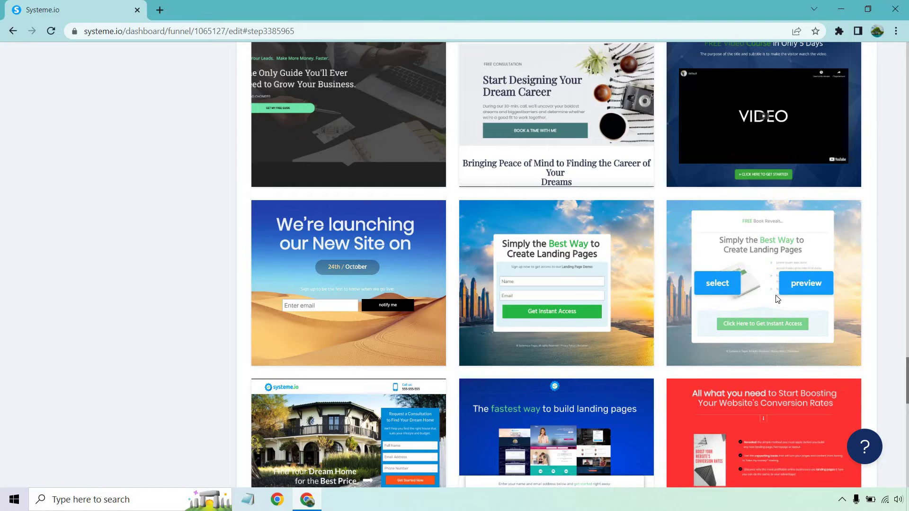
Preview the 'Simply the Best Way…' template, try its sign-up popup twice, then close the preview
left_click(791, 286)
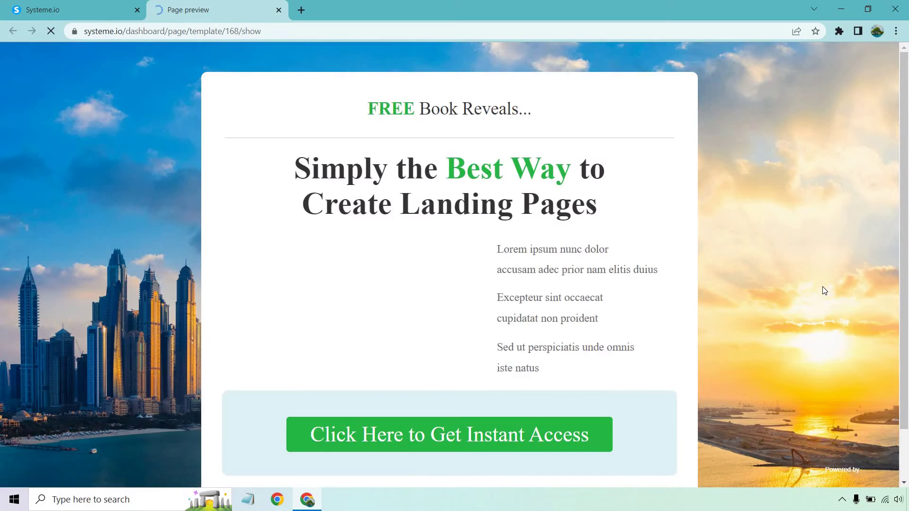
scroll(556, 319, "down", 3)
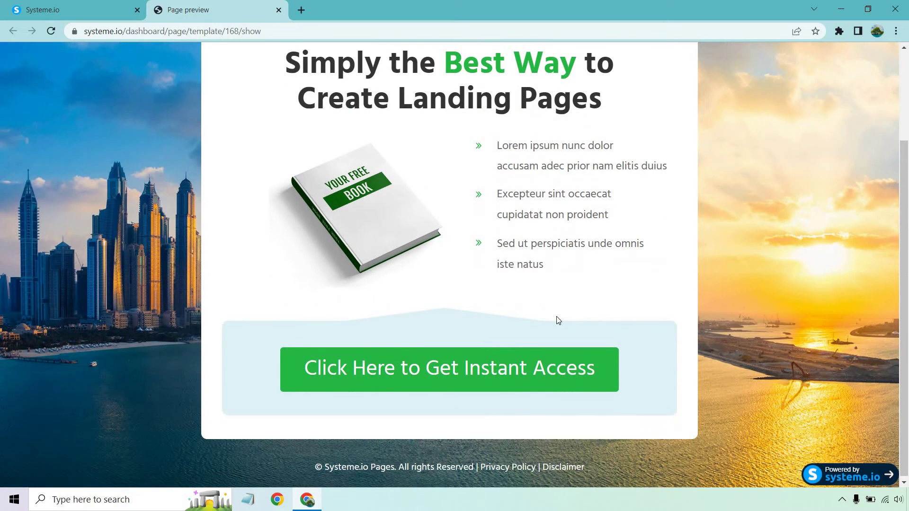
left_click(434, 364)
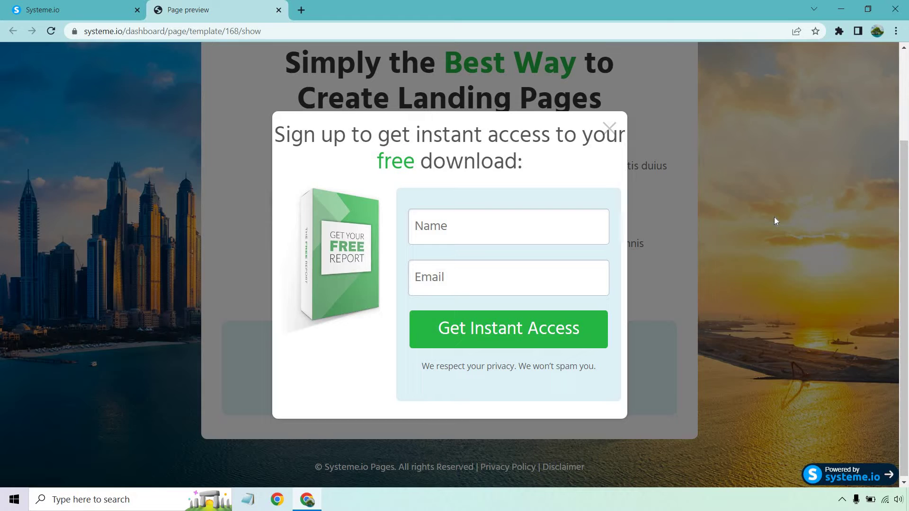
left_click(610, 128)
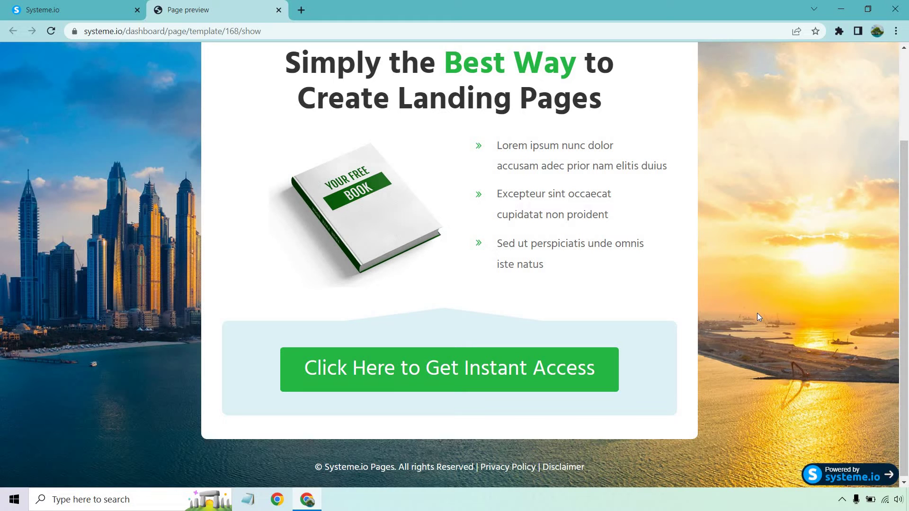
left_click(559, 371)
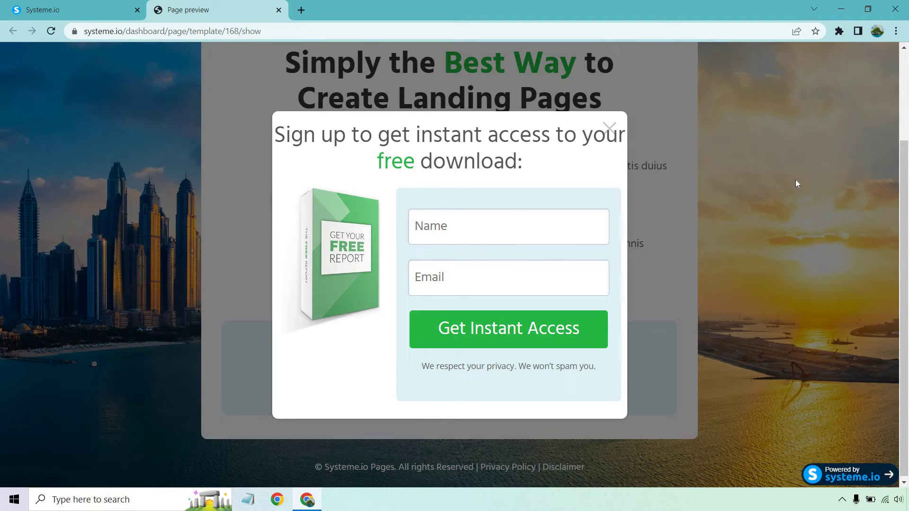
left_click(279, 10)
scroll(882, 218, "down", 3)
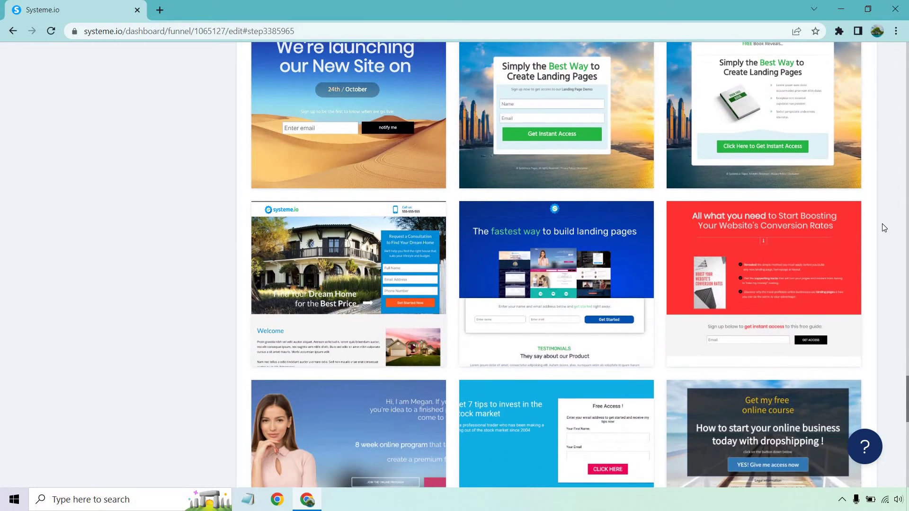
scroll(521, 294, "down", 1)
mouse_move(372, 239)
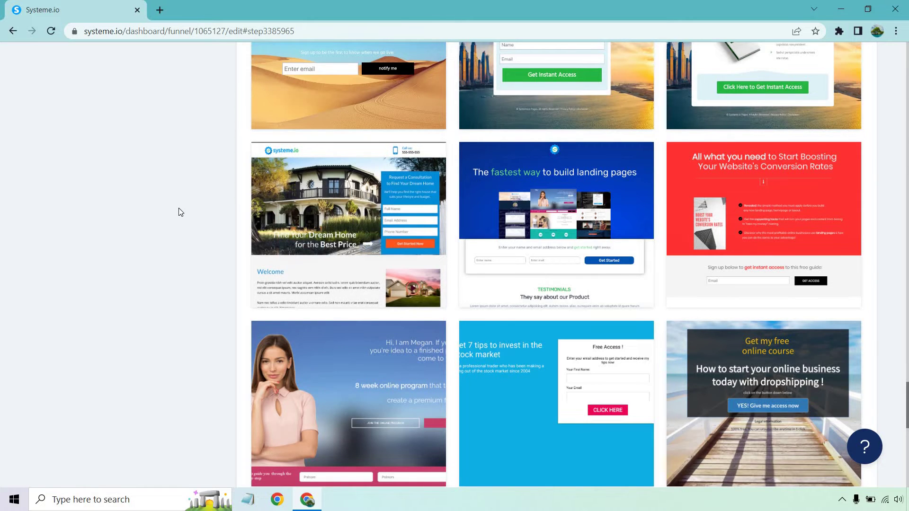
scroll(178, 209, "down", 2)
scroll(466, 171, "down", 3)
mouse_move(483, 171)
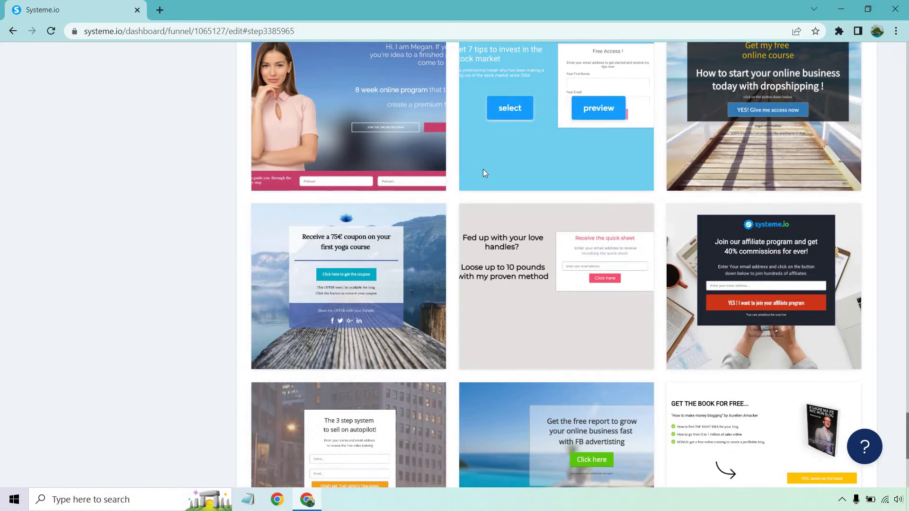
scroll(483, 173, "down", 2)
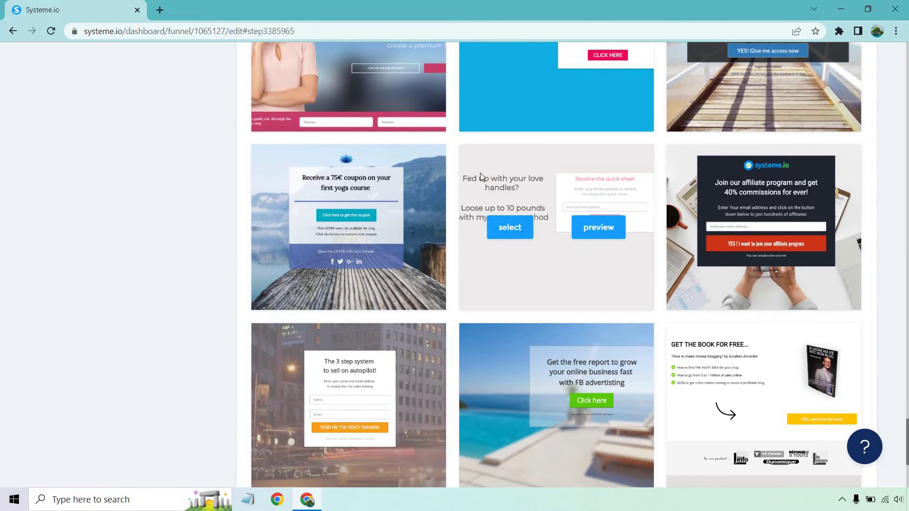
scroll(481, 176, "down", 2)
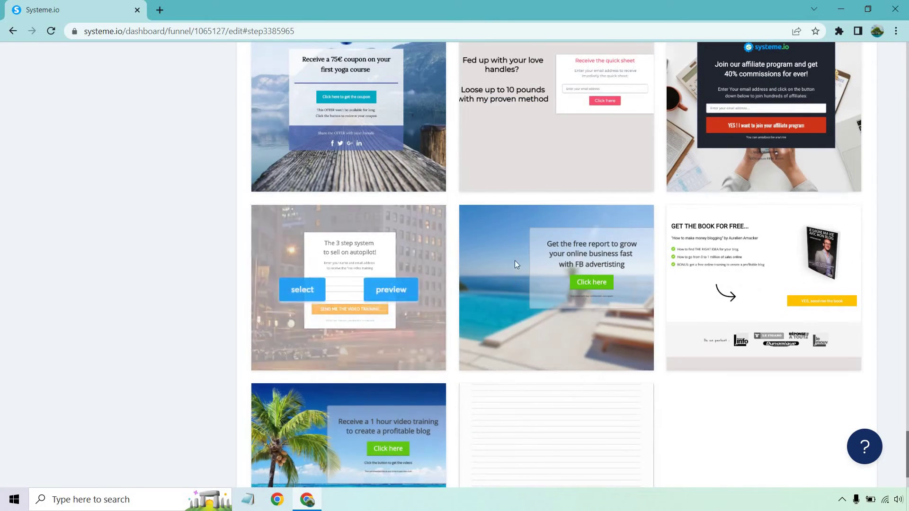
mouse_move(831, 258)
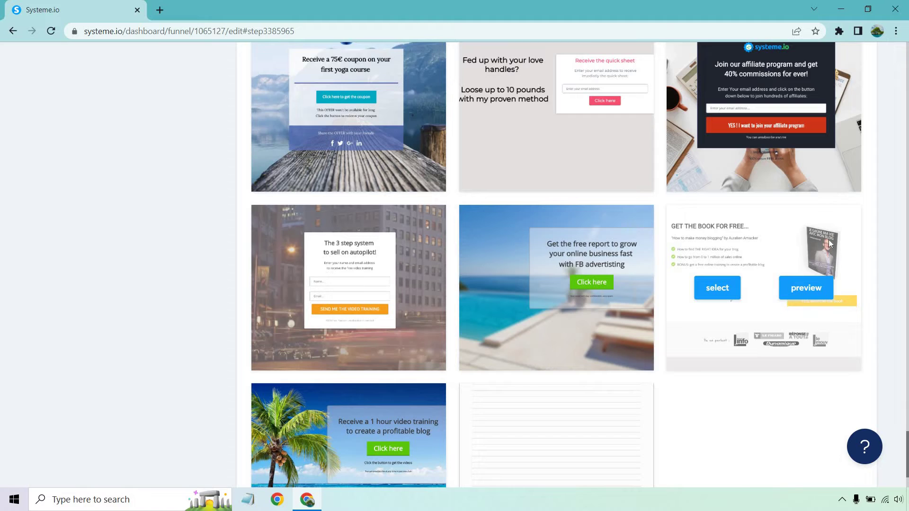
scroll(829, 239, "down", 2)
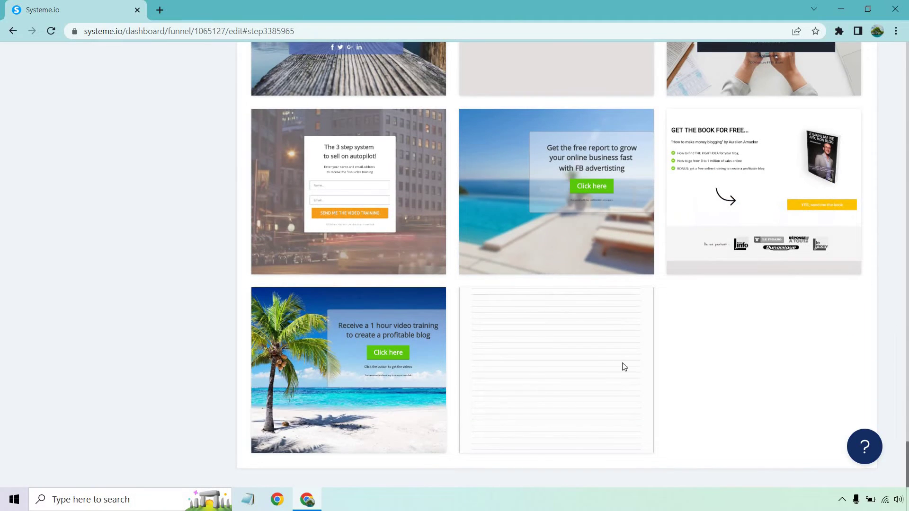
mouse_move(617, 351)
scroll(617, 350, "up", 20)
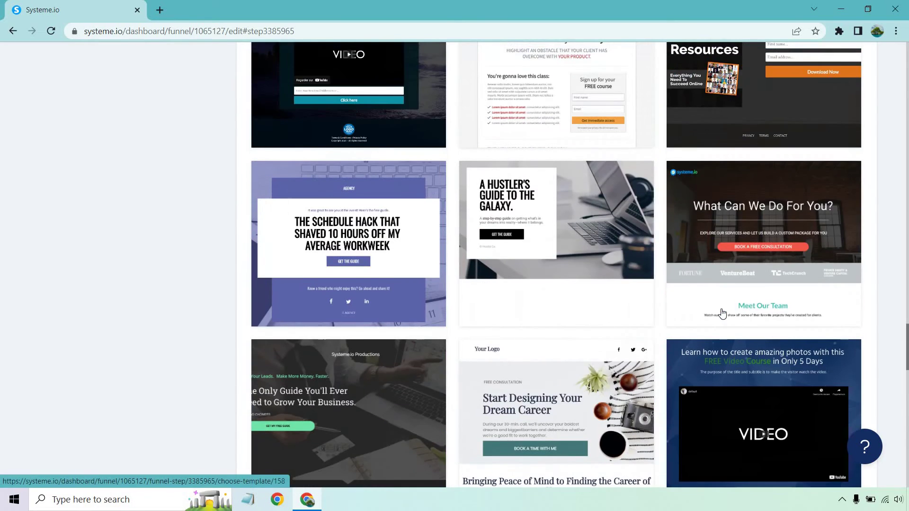
mouse_move(718, 306)
scroll(718, 306, "up", 20)
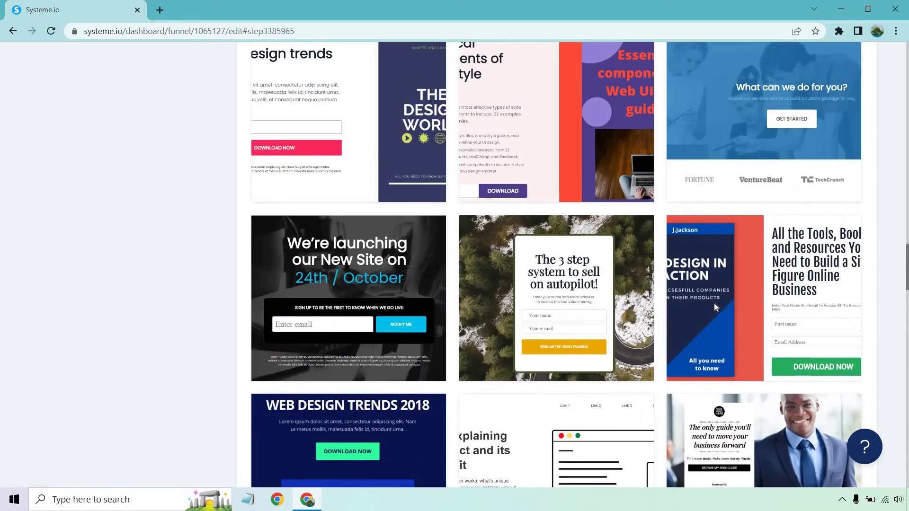
scroll(714, 307, "up", 15)
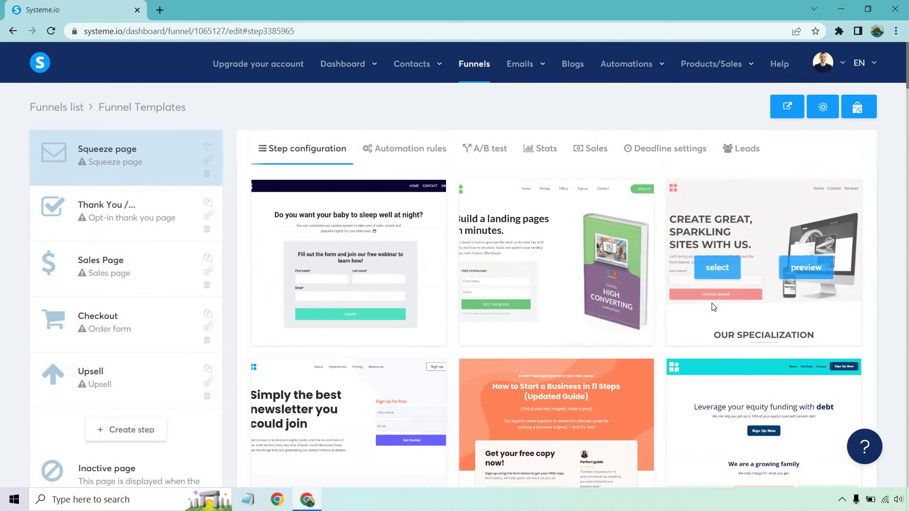
Show the Thank You step's templates and browse designs like 'Registration Successful!' and 'Thanks!'
left_click(101, 211)
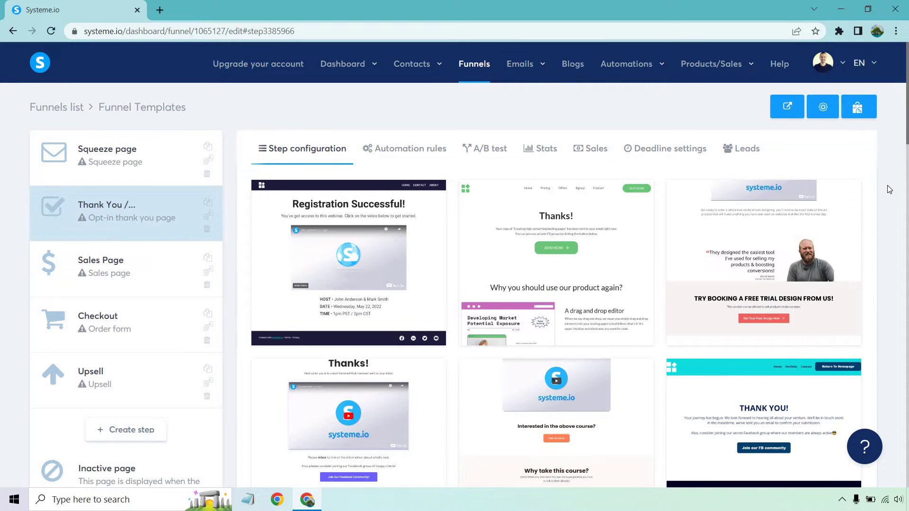
scroll(887, 186, "down", 5)
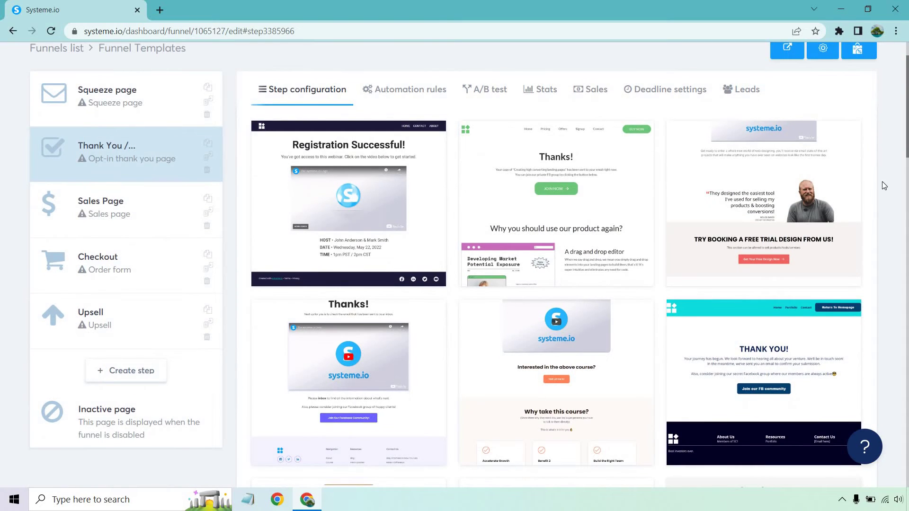
mouse_move(807, 178)
scroll(808, 178, "down", 15)
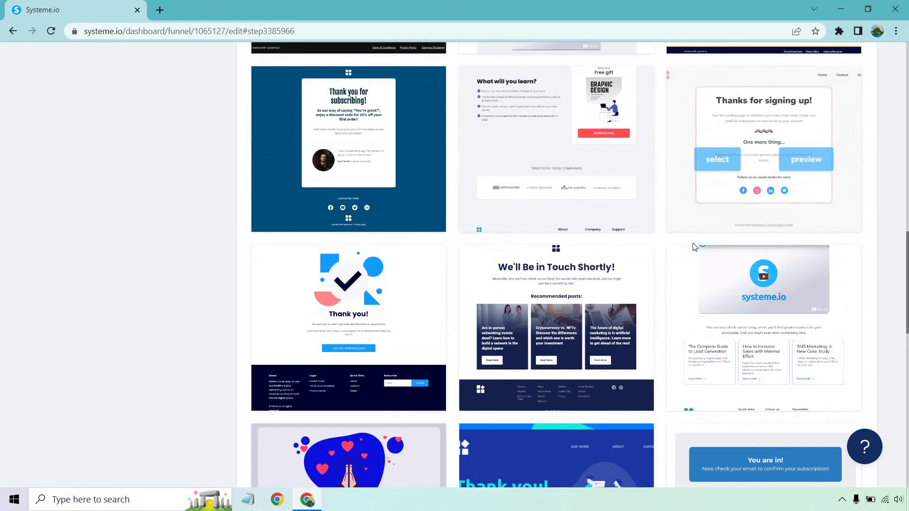
scroll(708, 202, "down", 9)
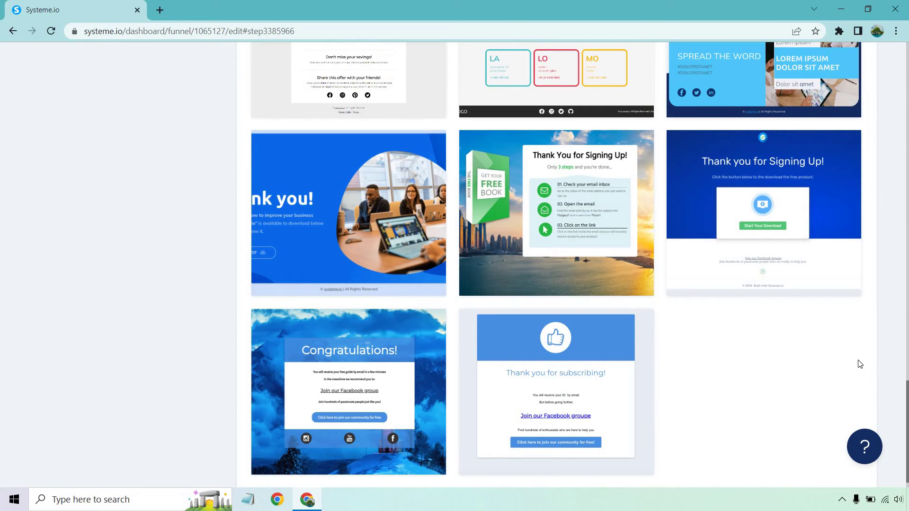
scroll(867, 348, "up", 8)
scroll(866, 339, "down", 7)
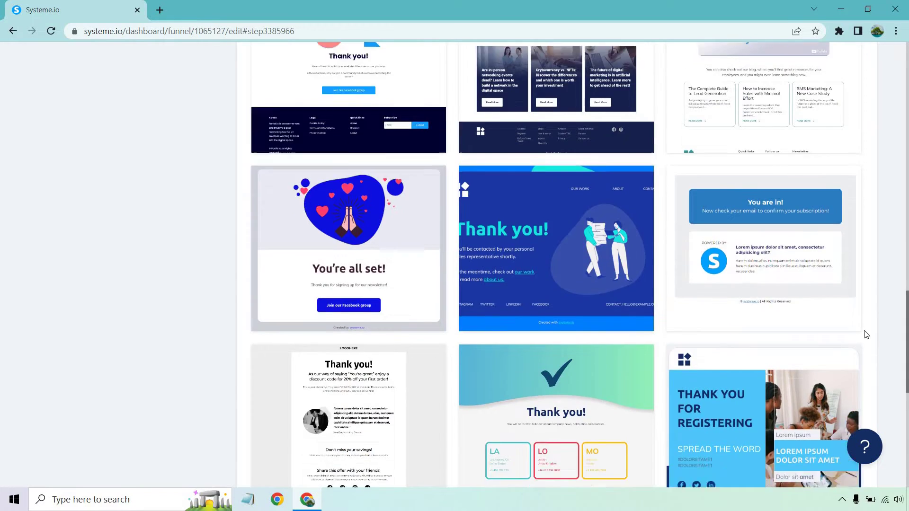
mouse_move(534, 262)
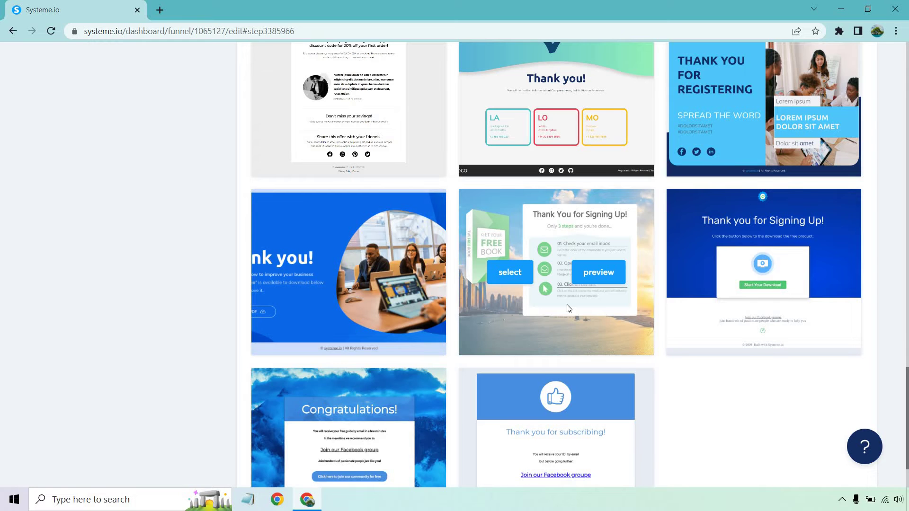
scroll(568, 308, "up", 15)
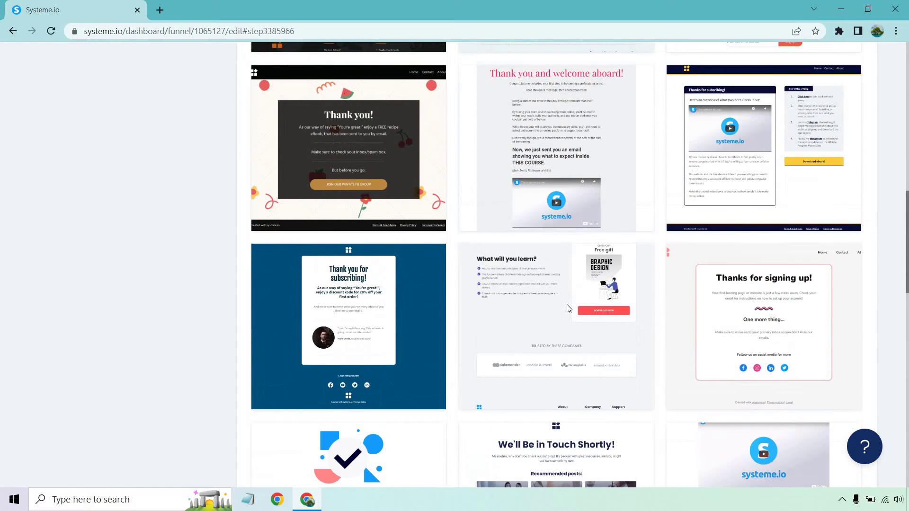
scroll(568, 308, "up", 10)
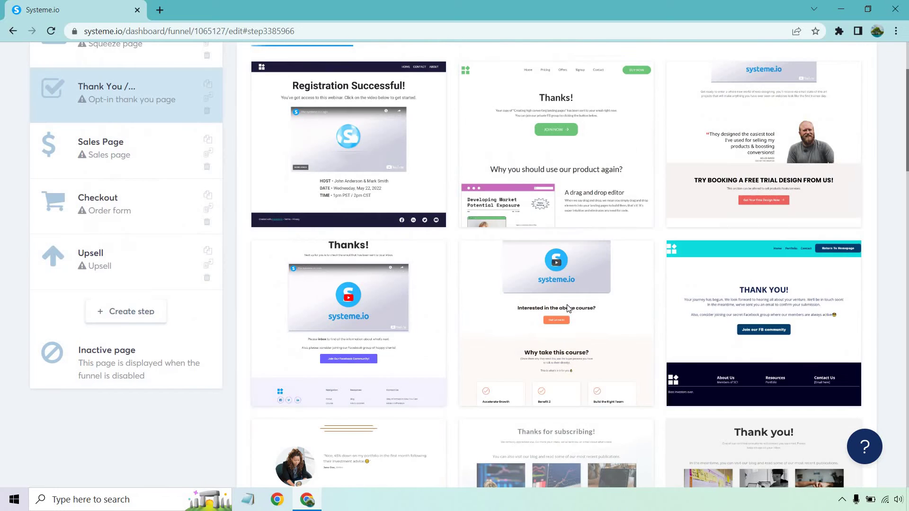
scroll(569, 303, "up", 3)
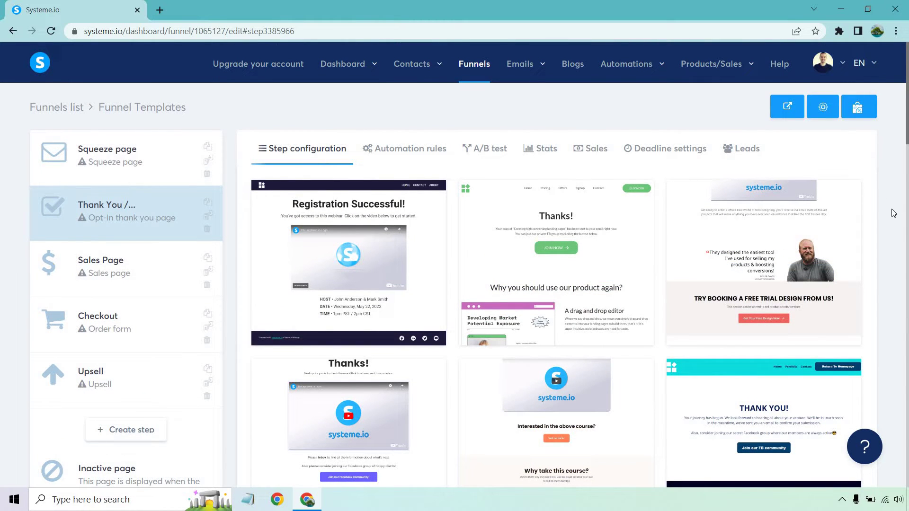
left_click(94, 251)
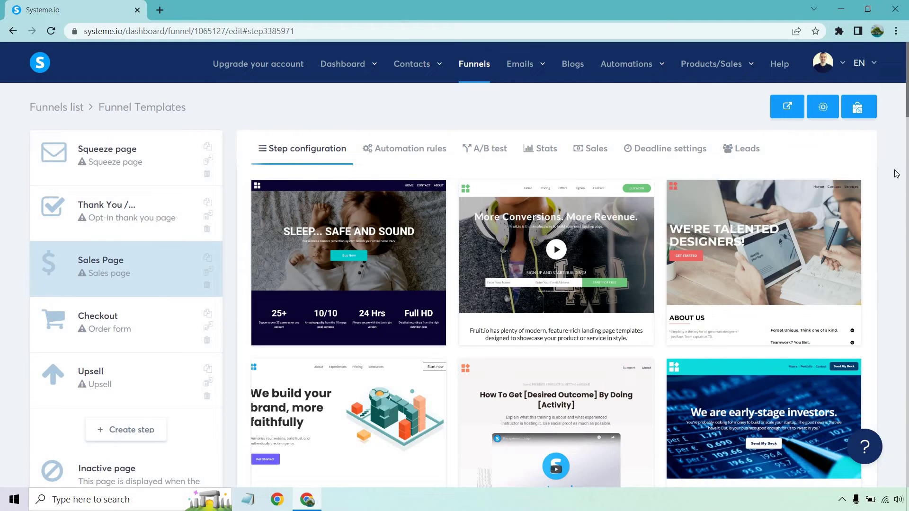
scroll(896, 173, "down", 4)
scroll(897, 174, "up", 2)
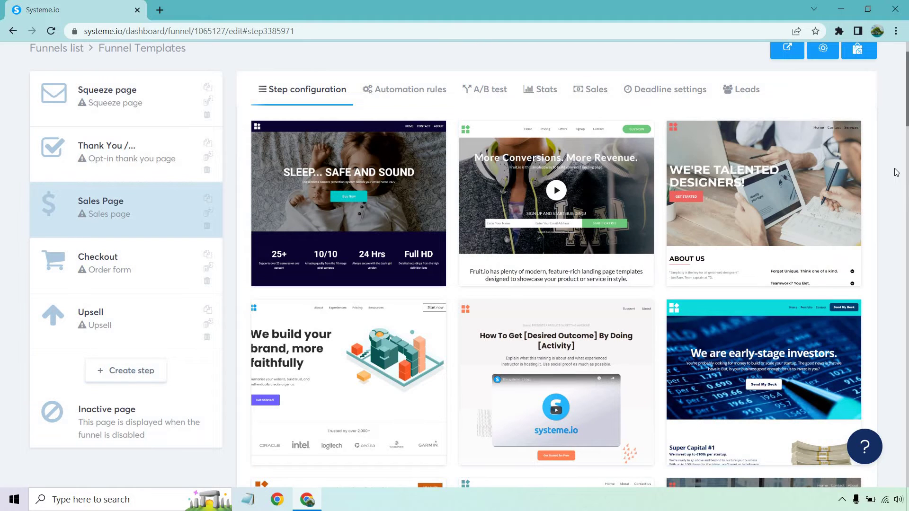
scroll(896, 173, "down", 3)
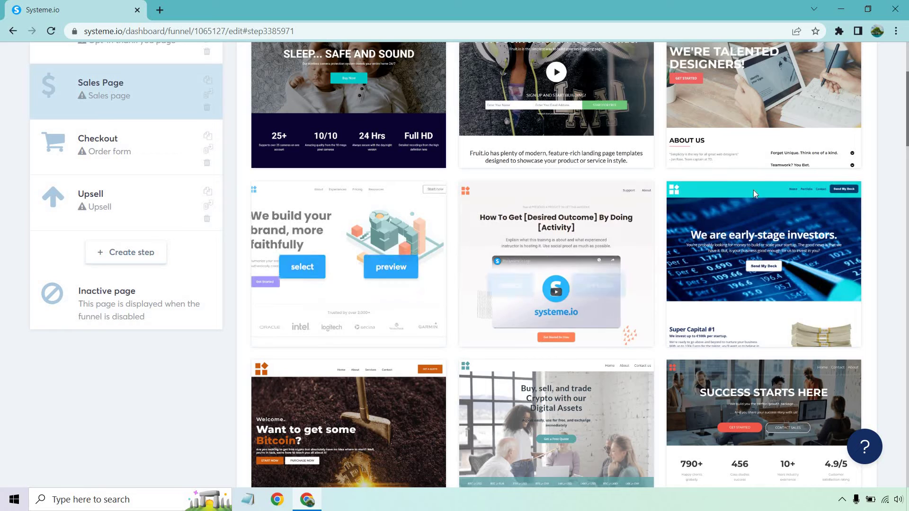
mouse_move(785, 206)
scroll(906, 171, "down", 4)
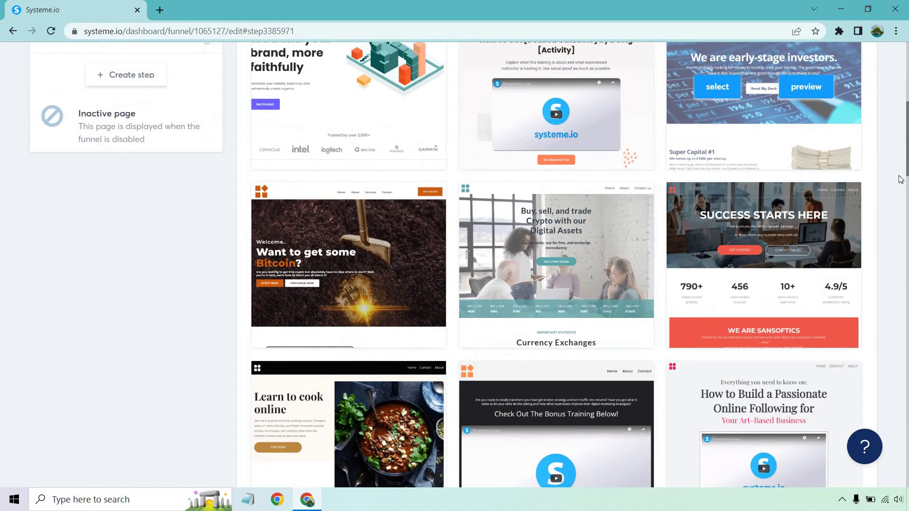
scroll(497, 205, "down", 1)
mouse_move(320, 182)
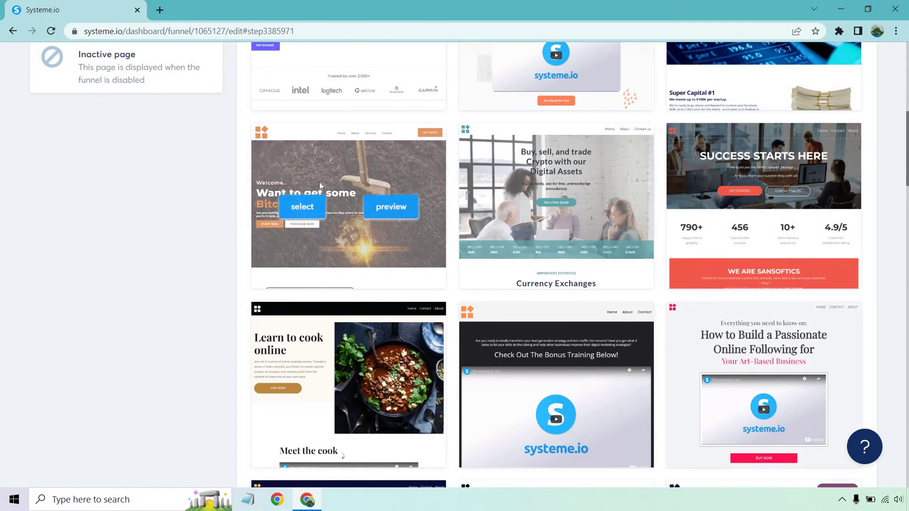
scroll(329, 177, "down", 2)
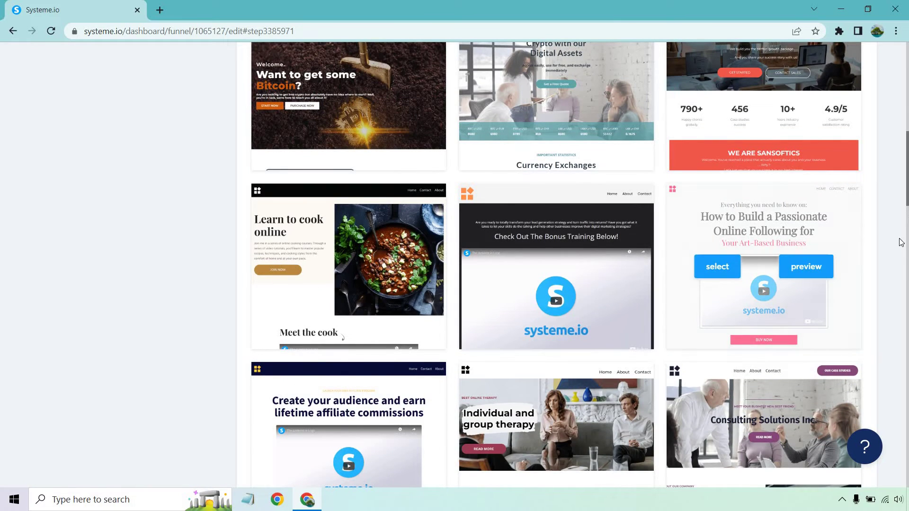
mouse_move(802, 224)
scroll(882, 214, "down", 5)
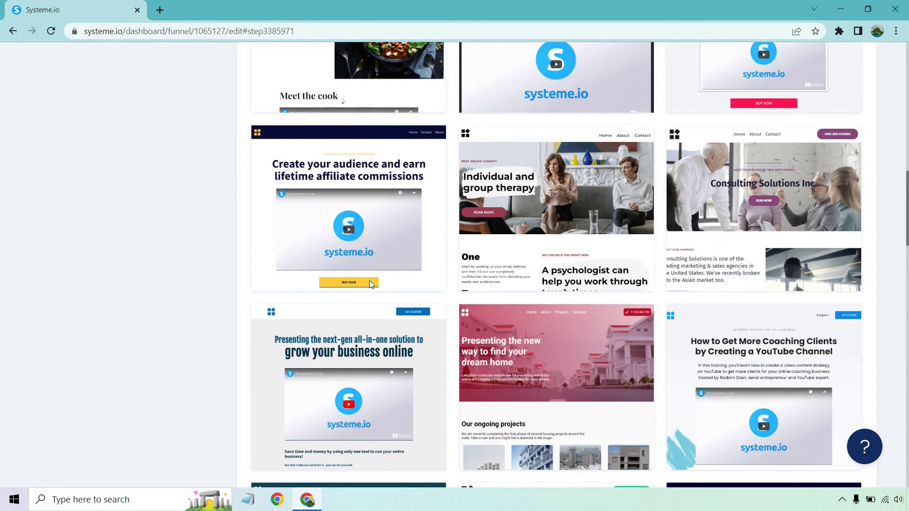
scroll(892, 196, "down", 10)
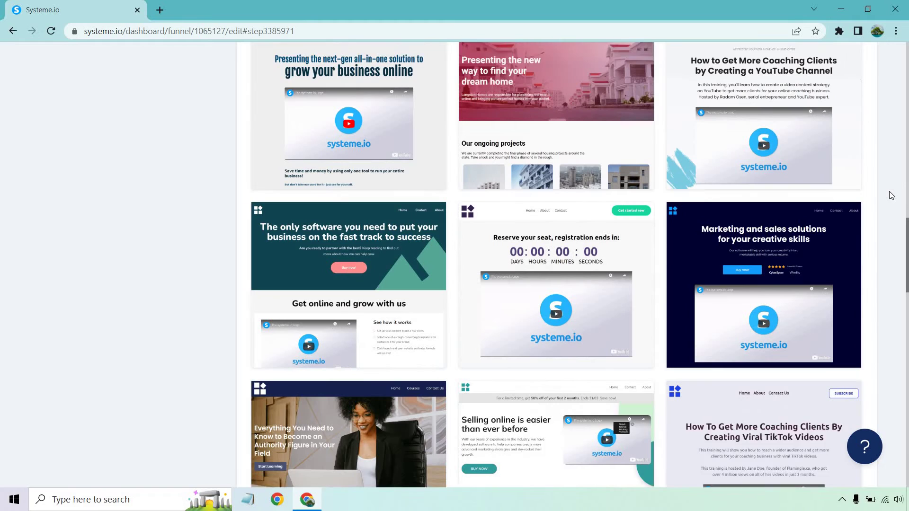
scroll(892, 196, "down", 7)
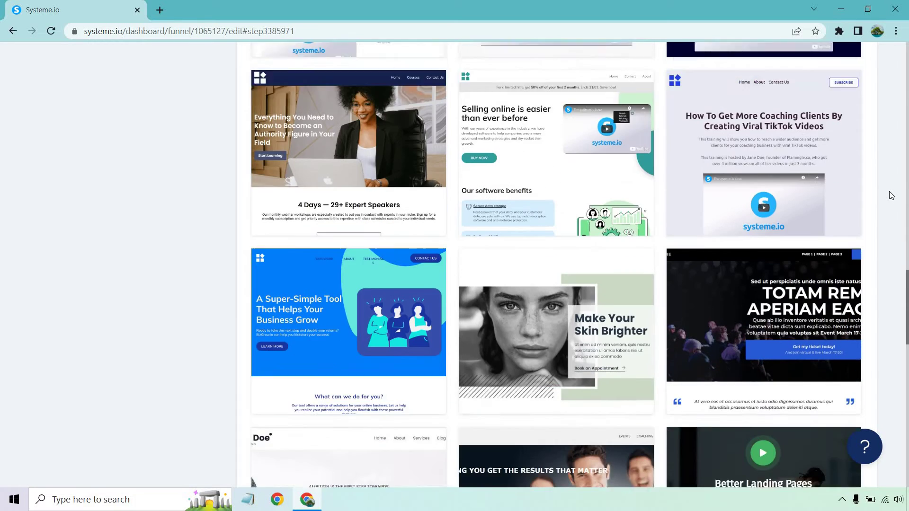
scroll(892, 196, "down", 1)
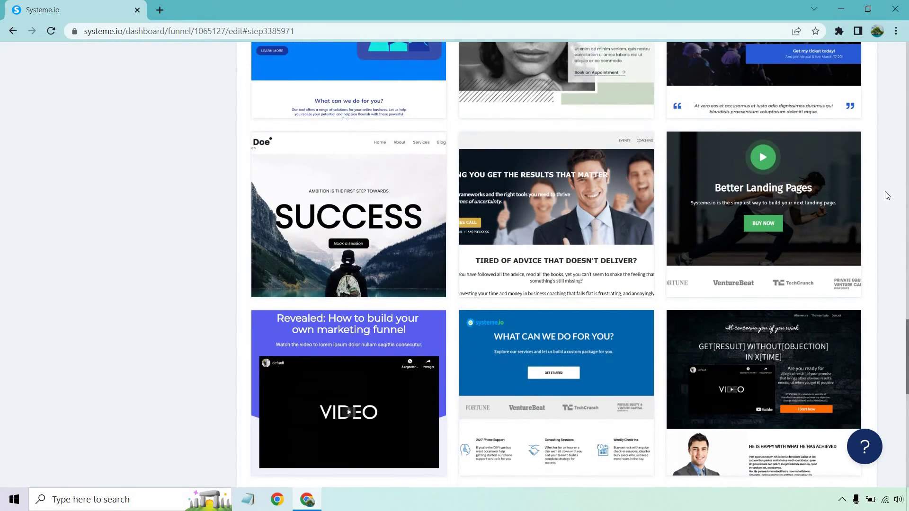
scroll(888, 167, "down", 1)
scroll(888, 167, "down", 3)
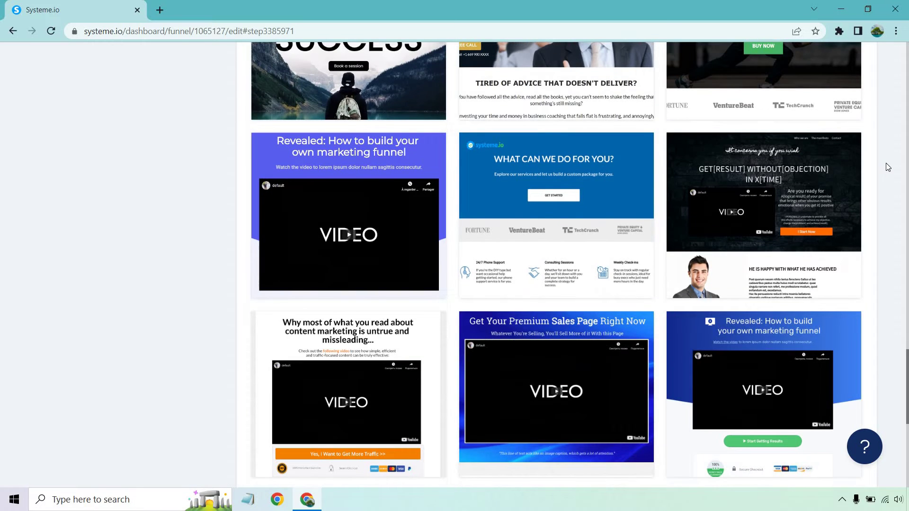
scroll(888, 167, "down", 1)
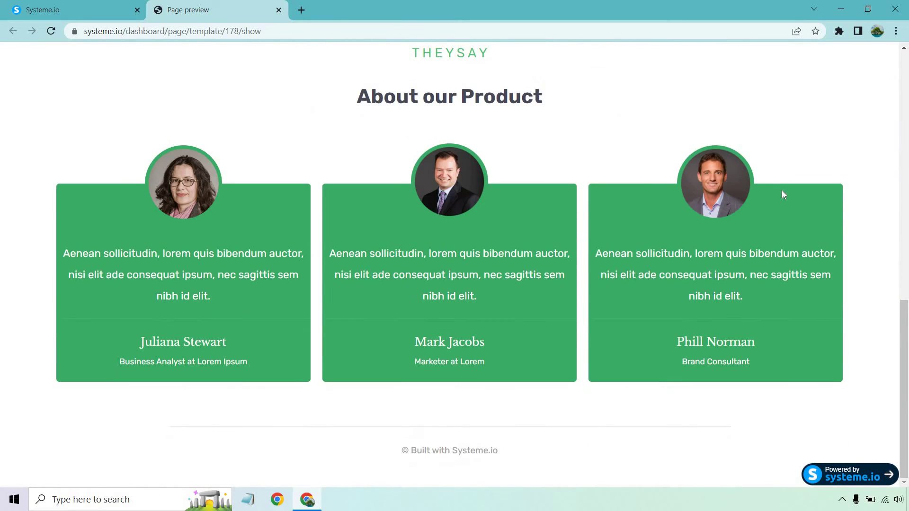
Scroll through the 'Revealed' marketing-funnel sales preview, close it, and return to the sales gallery top
scroll(782, 191, "up", 12)
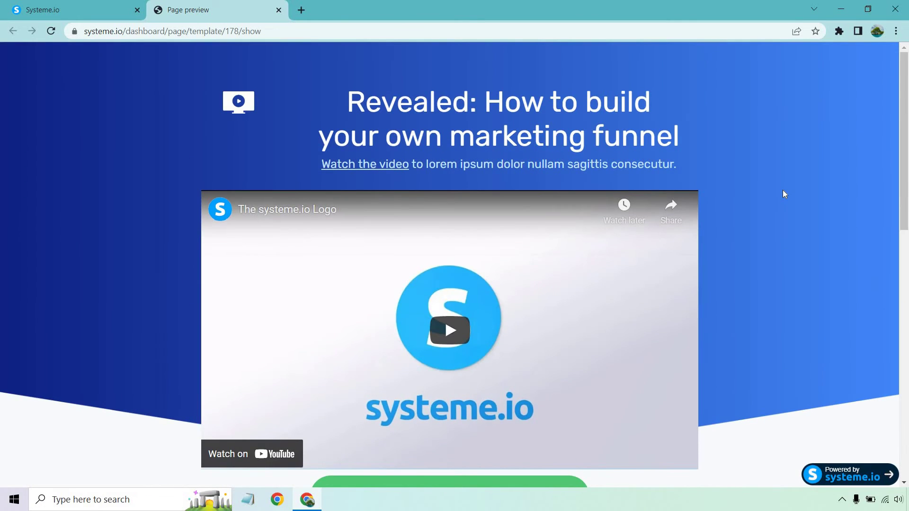
scroll(783, 191, "down", 1)
scroll(782, 185, "up", 1)
scroll(557, 206, "down", 1)
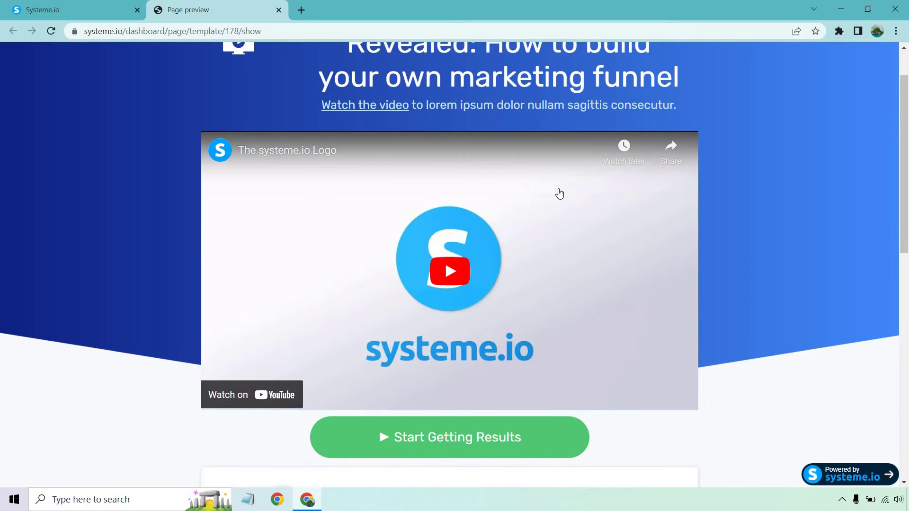
scroll(601, 237, "down", 1)
scroll(709, 256, "down", 5)
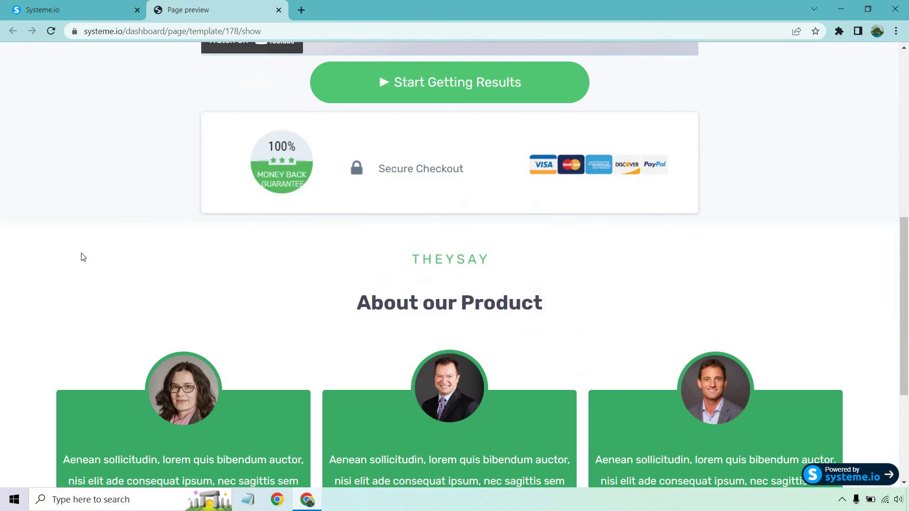
scroll(826, 262, "up", 5)
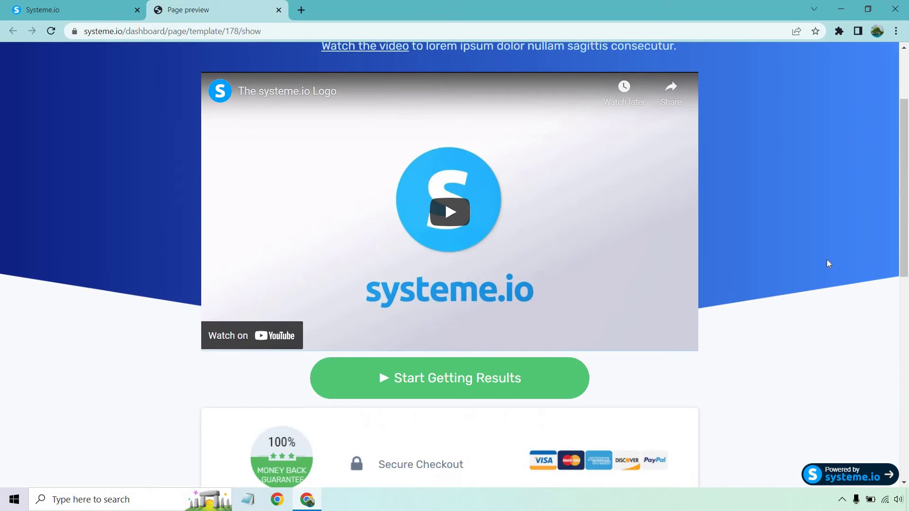
scroll(829, 263, "up", 2)
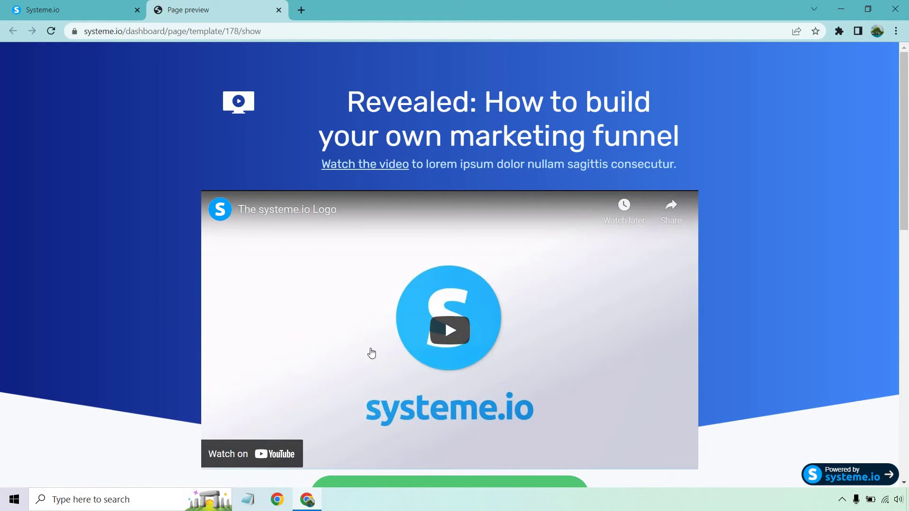
left_click(278, 10)
scroll(866, 237, "down", 5)
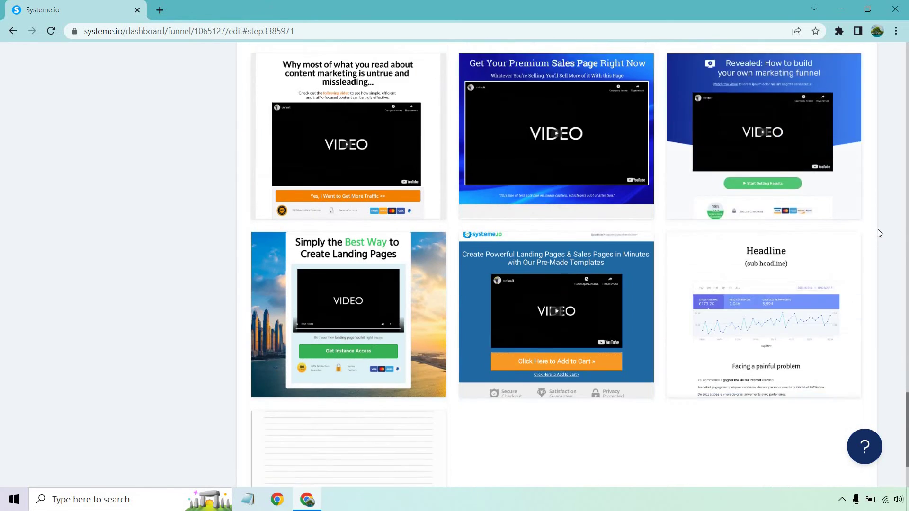
scroll(881, 228, "up", 20)
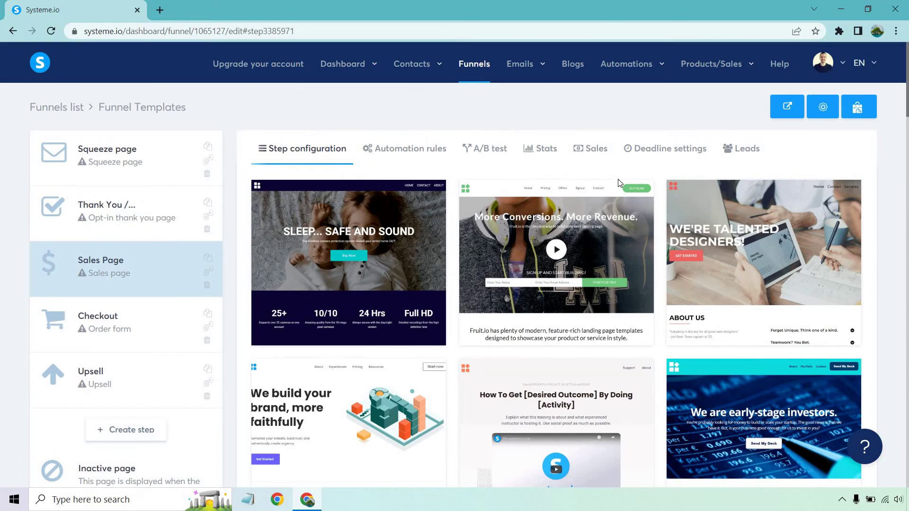
Switch to the Checkout step and scroll its order-form templates to the 'Why Choose us?' card
left_click(101, 316)
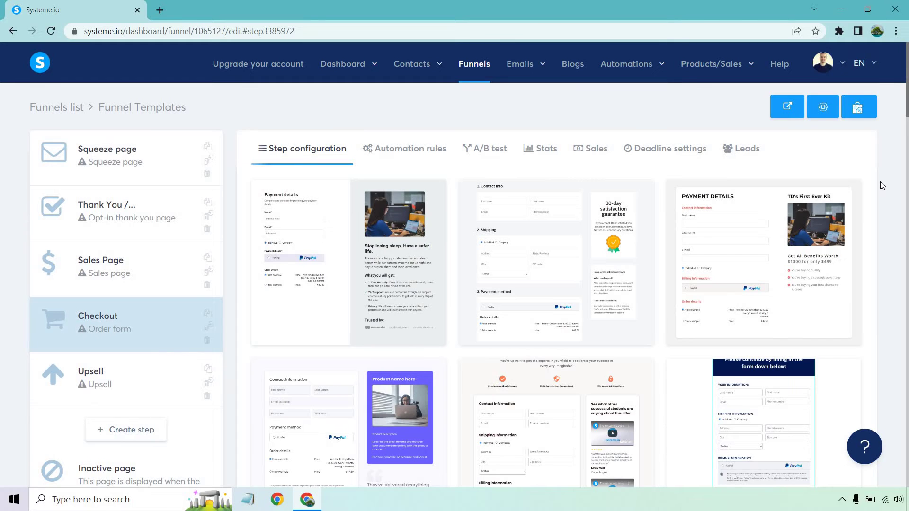
scroll(883, 185, "down", 1)
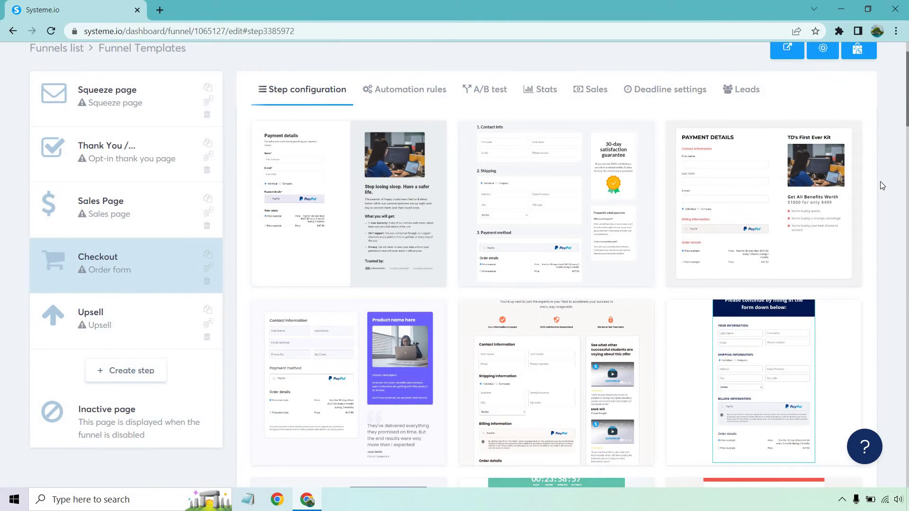
scroll(883, 185, "down", 5)
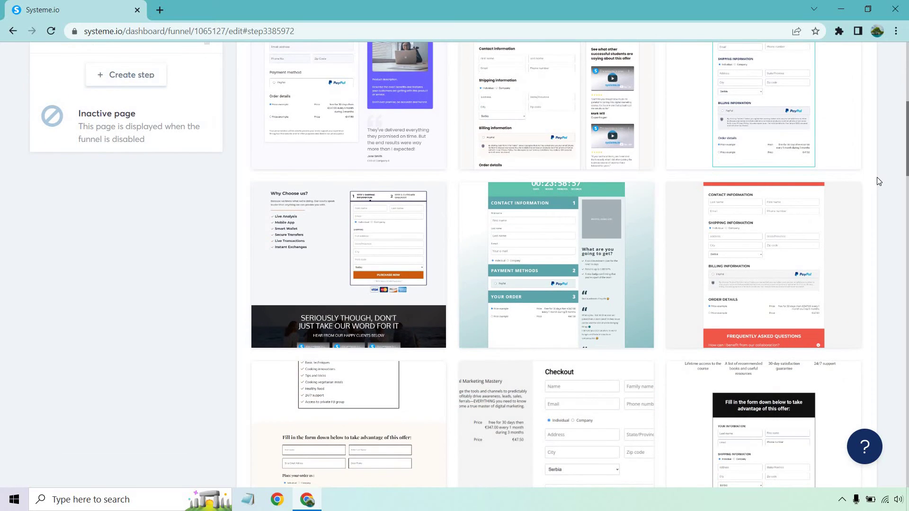
mouse_move(362, 235)
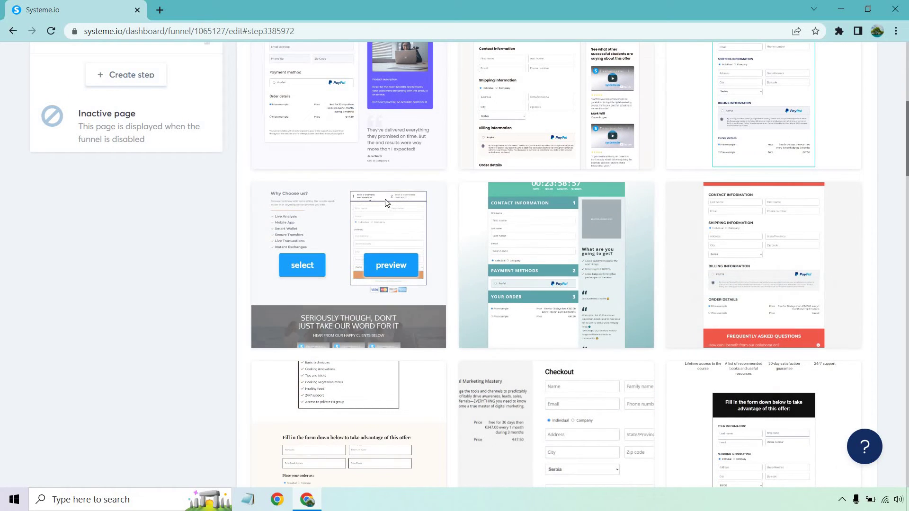
left_click(392, 265)
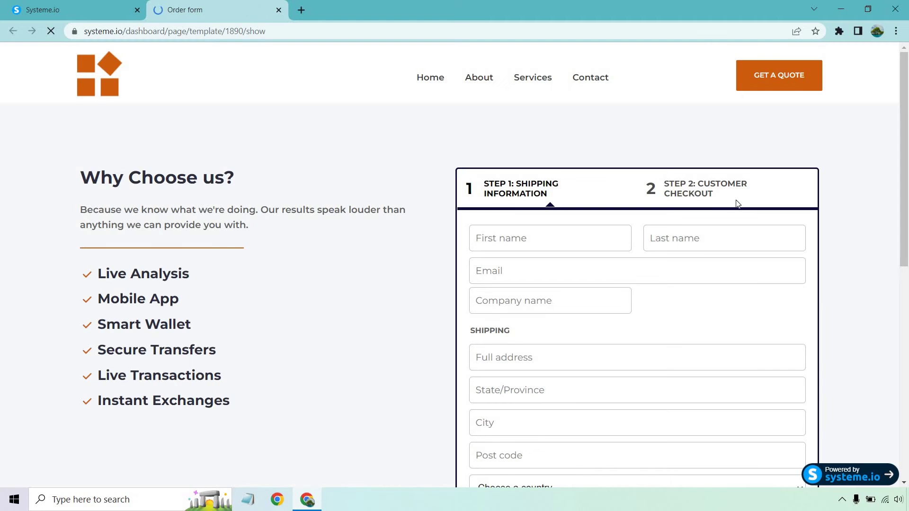
scroll(339, 193, "down", 4)
scroll(341, 189, "up", 1)
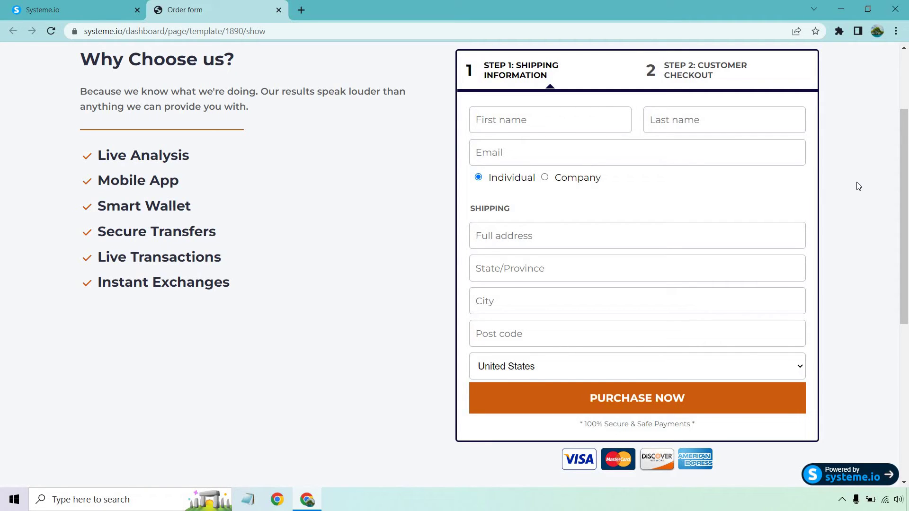
Close the 'Why Choose us?' preview and scroll the Checkout gallery down to 'Reserve your online session'
left_click(279, 10)
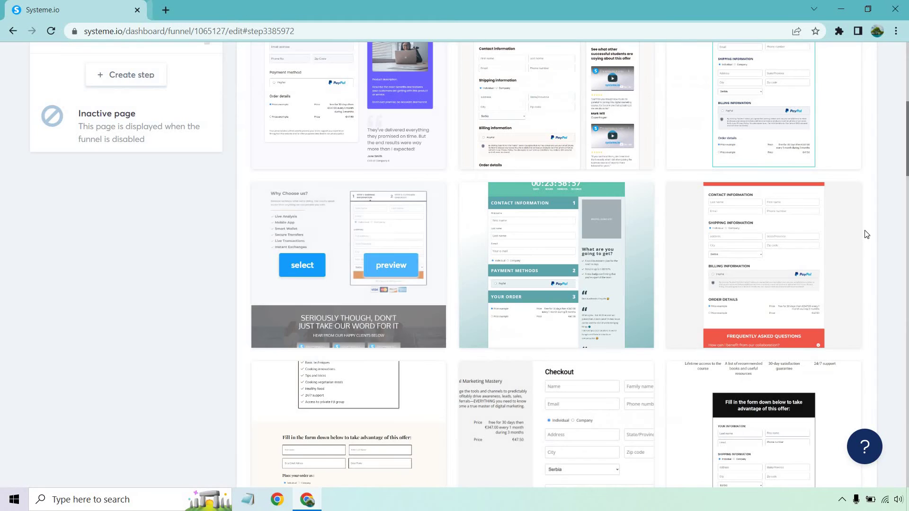
scroll(875, 190, "down", 4)
scroll(874, 189, "up", 2)
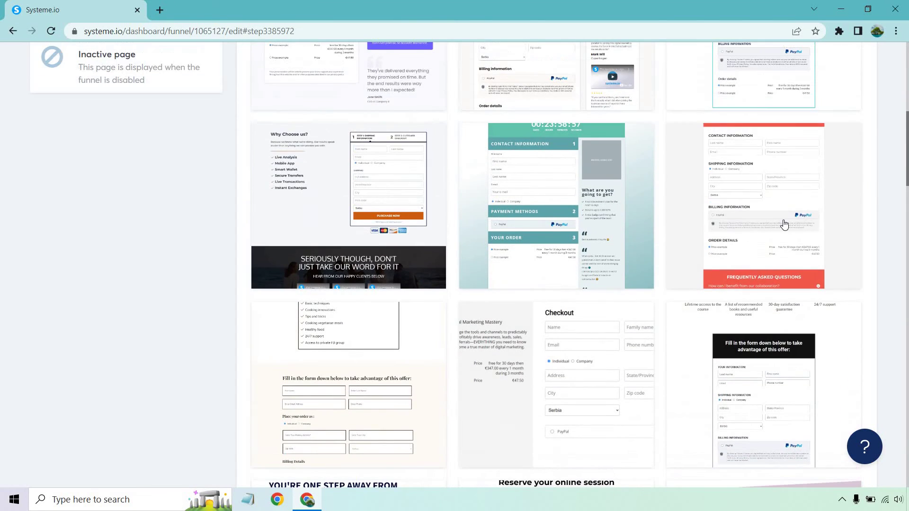
scroll(880, 175, "down", 4)
scroll(880, 175, "down", 4)
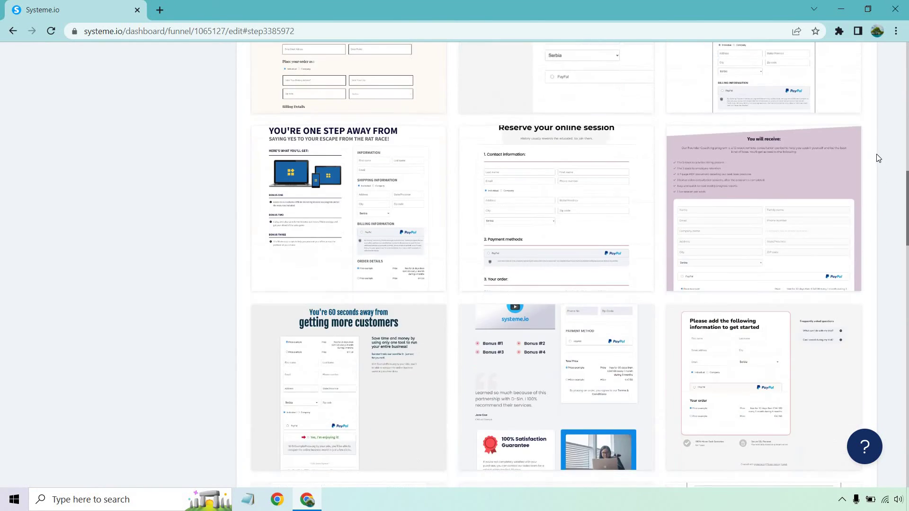
mouse_move(264, 143)
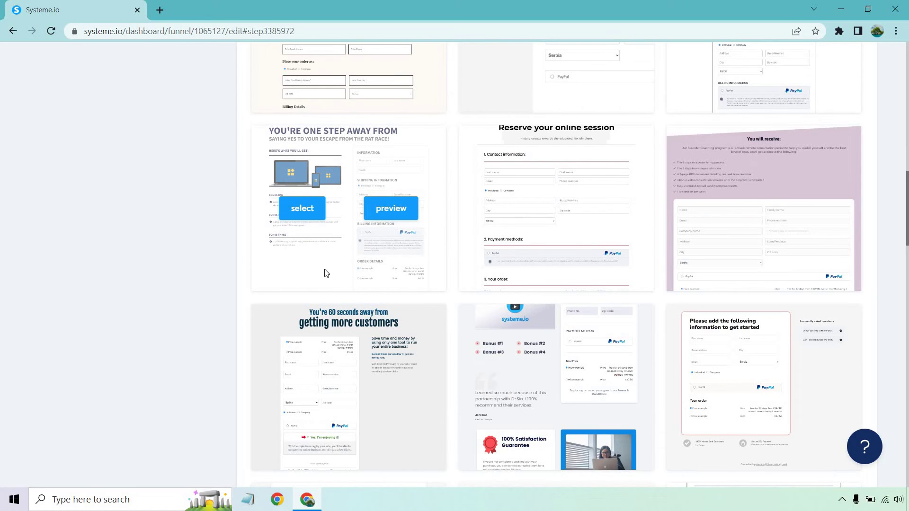
Preview the 'You're One Step Away From…' order form and scroll through its bonuses, shipping and billing sections
left_click(422, 217)
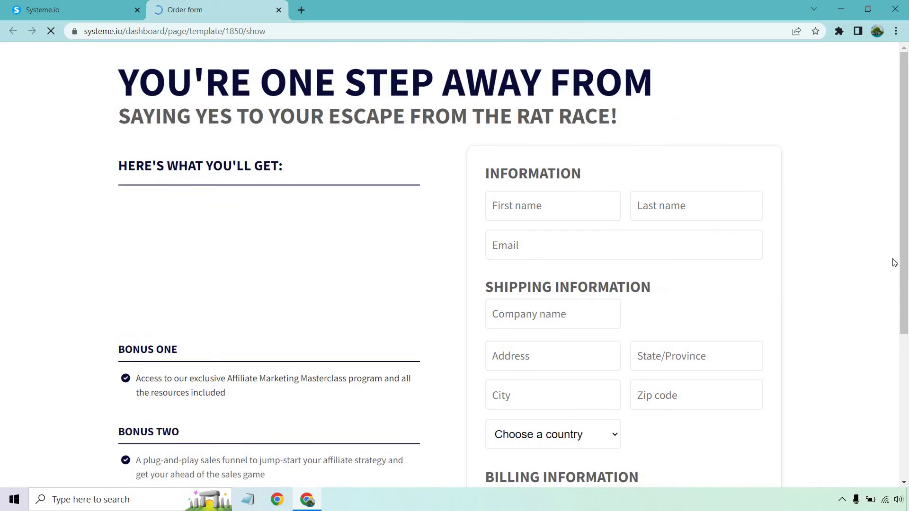
scroll(848, 199, "down", 5)
scroll(849, 196, "down", 1)
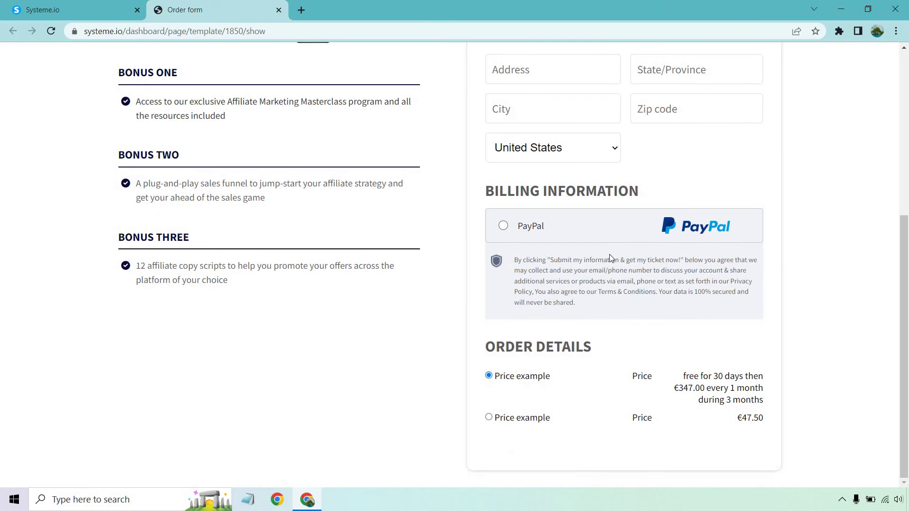
scroll(595, 343, "up", 6)
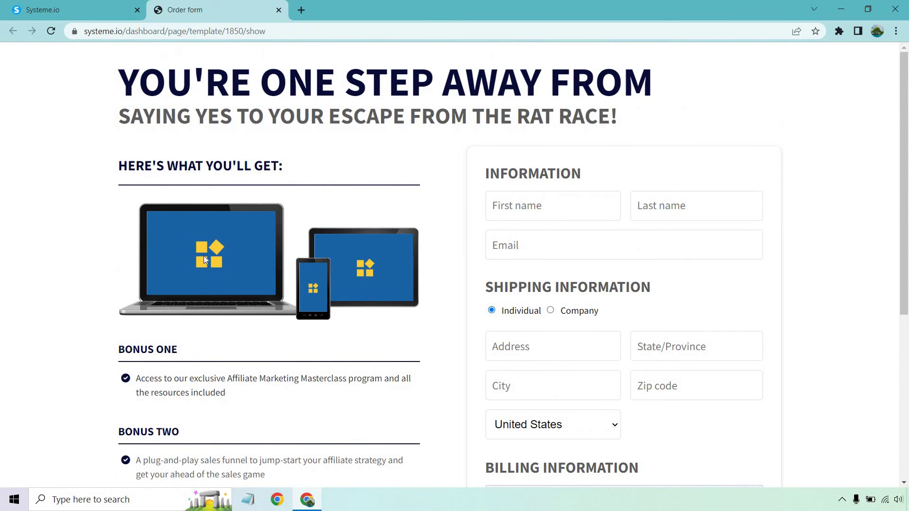
Close the 'You're One Step Away From…' preview and scroll down through the Checkout template gallery
left_click(279, 10)
scroll(895, 189, "down", 9)
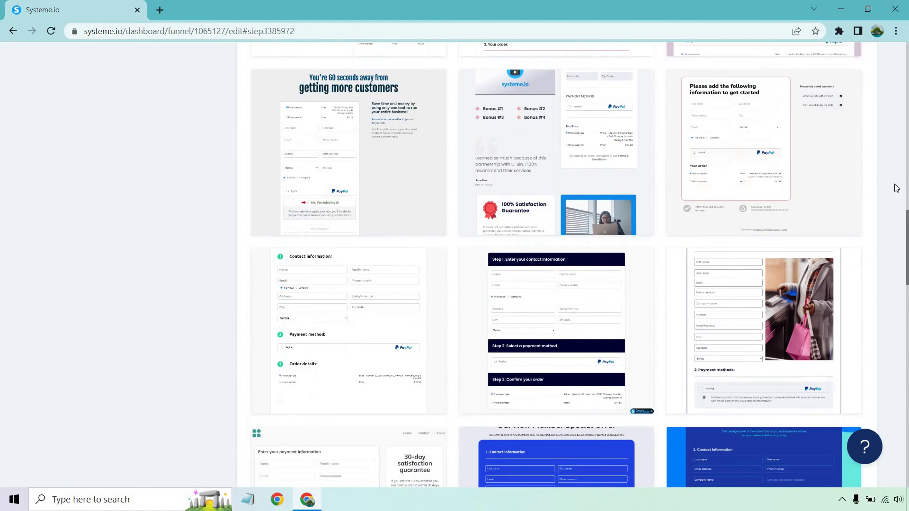
scroll(899, 174, "down", 3)
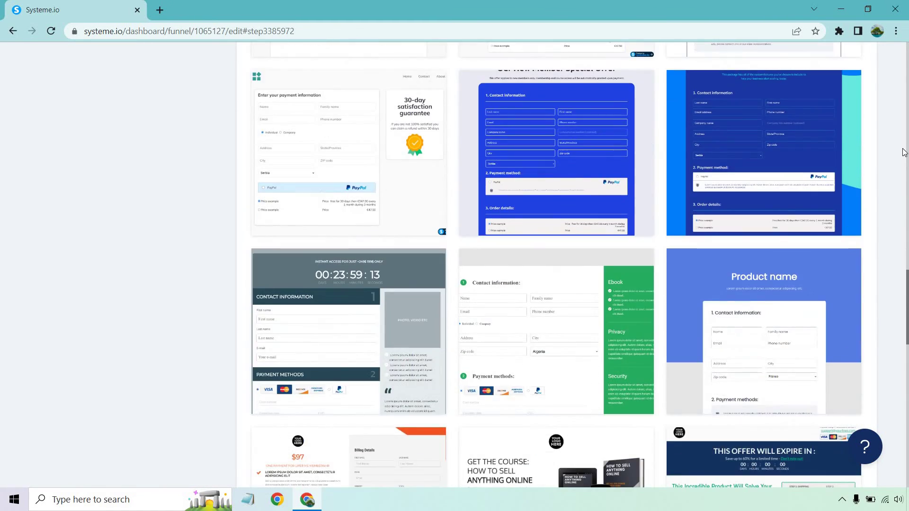
scroll(904, 153, "down", 3)
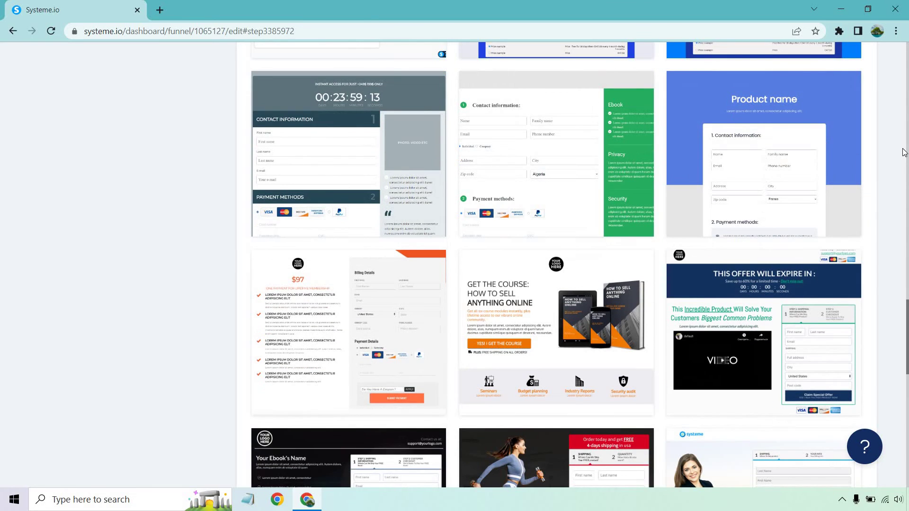
scroll(901, 152, "down", 1)
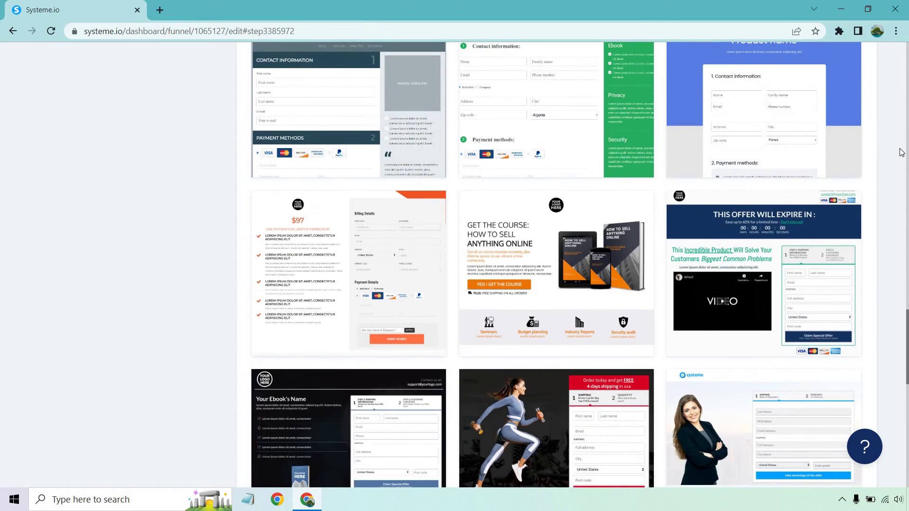
scroll(901, 152, "down", 2)
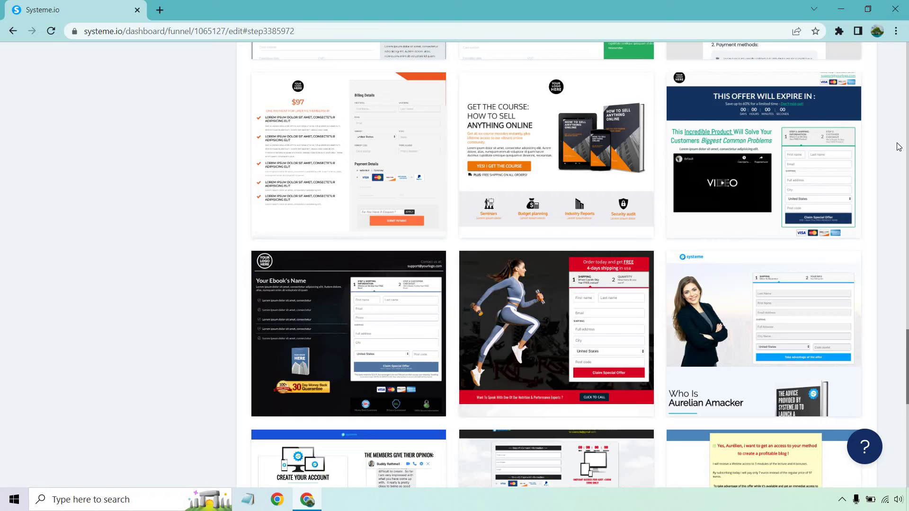
scroll(898, 146, "down", 3)
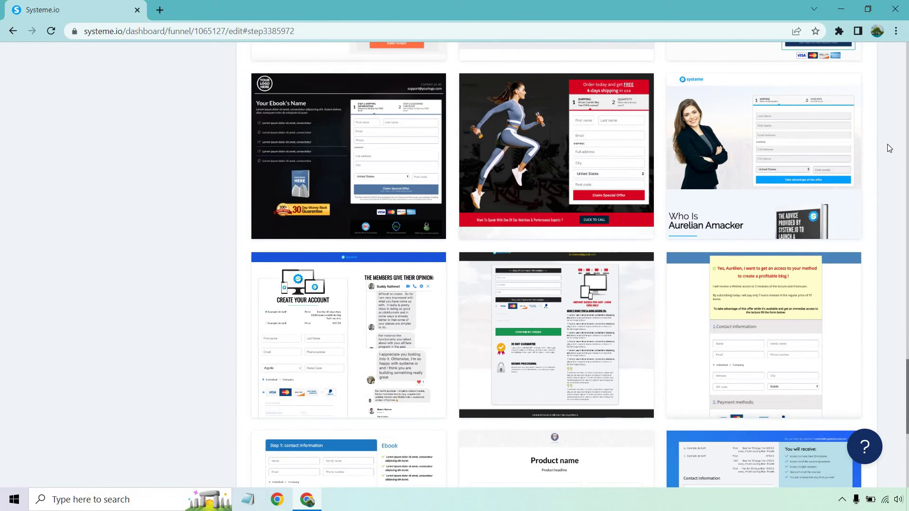
scroll(888, 145, "down", 5)
scroll(891, 178, "down", 5)
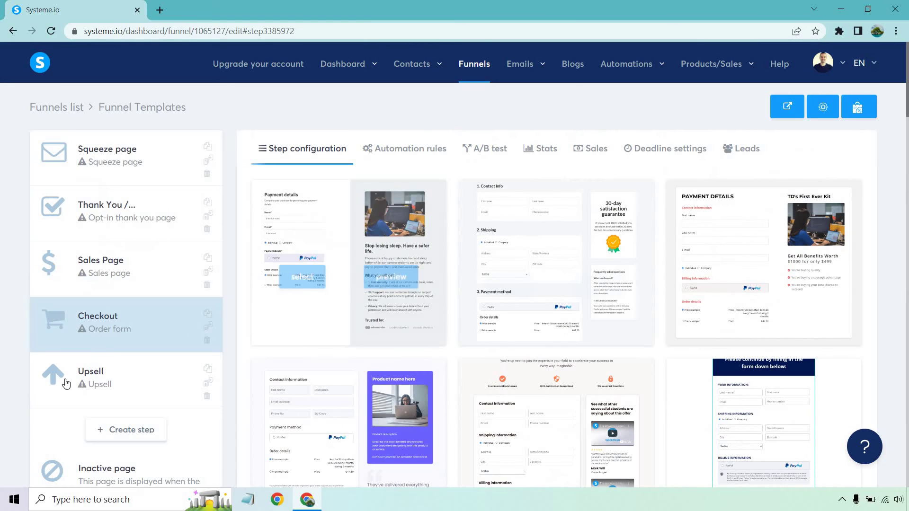
Switch to the Upsell step and browse offers like 'WAIT! Special ONE TIME ONLY Offer' and 'BUY 3, GET 1 FREE!'
left_click(71, 384)
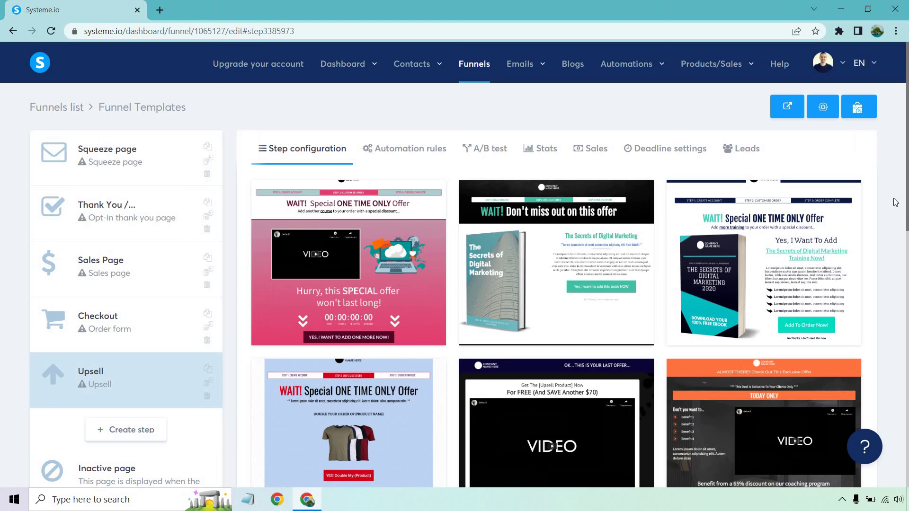
scroll(895, 202, "down", 6)
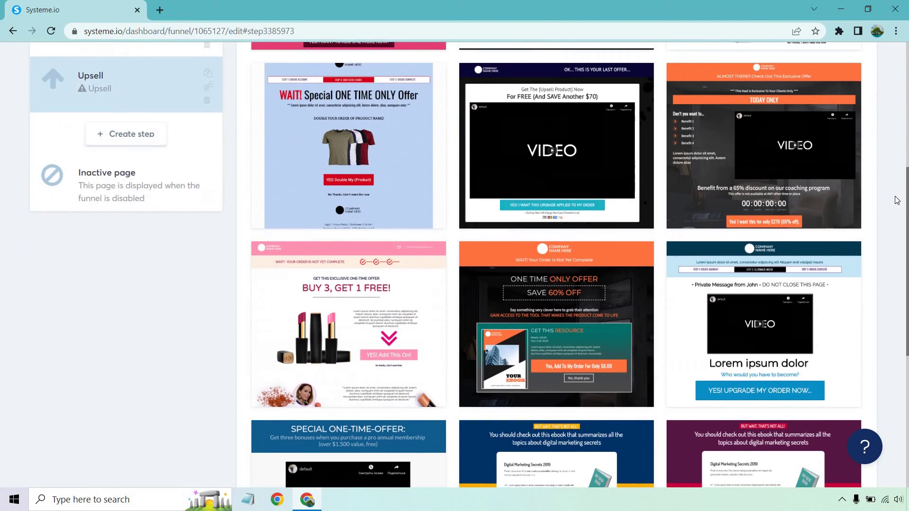
scroll(897, 201, "down", 6)
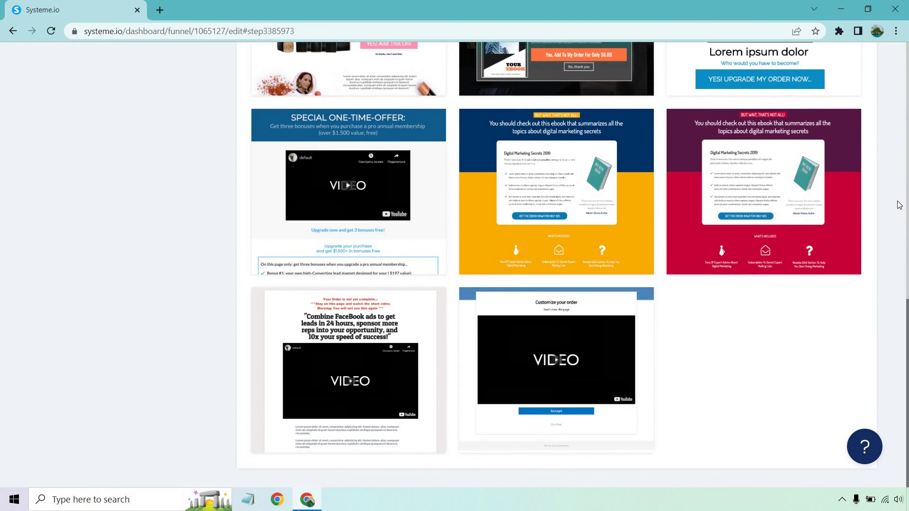
scroll(898, 204, "up", 10)
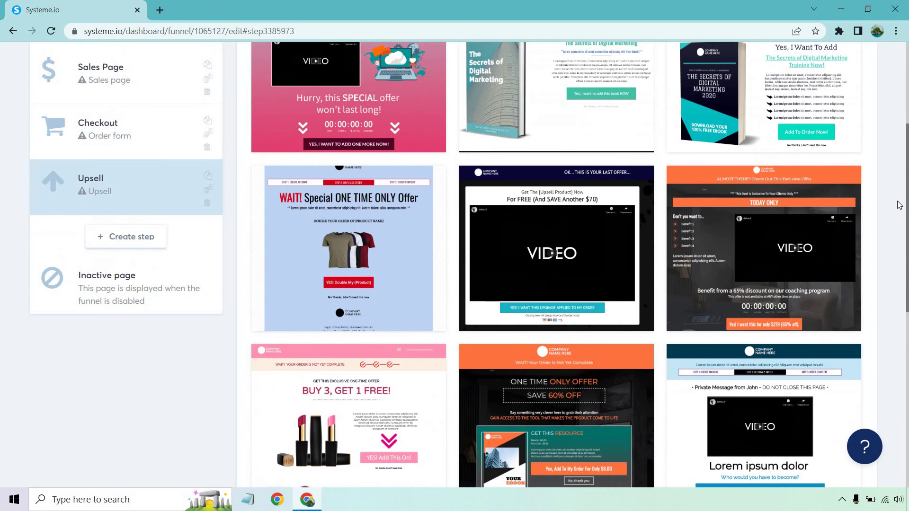
scroll(899, 205, "up", 4)
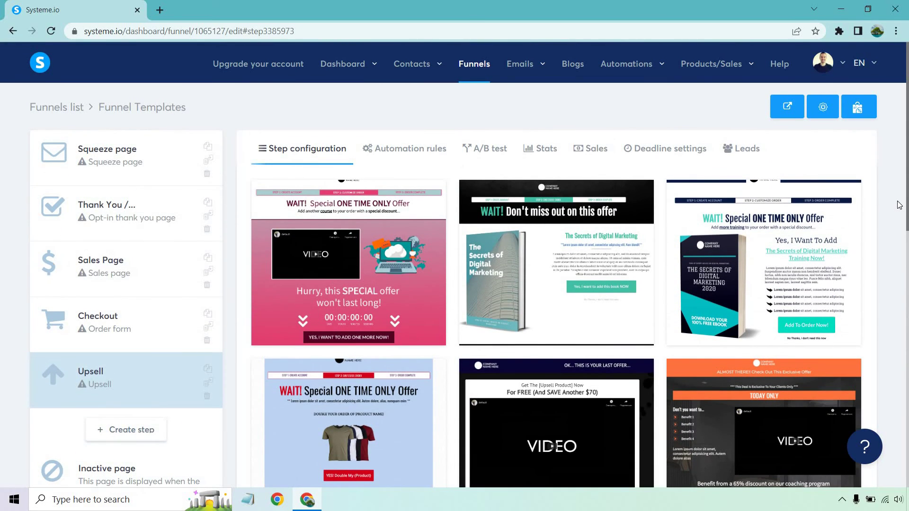
mouse_move(732, 276)
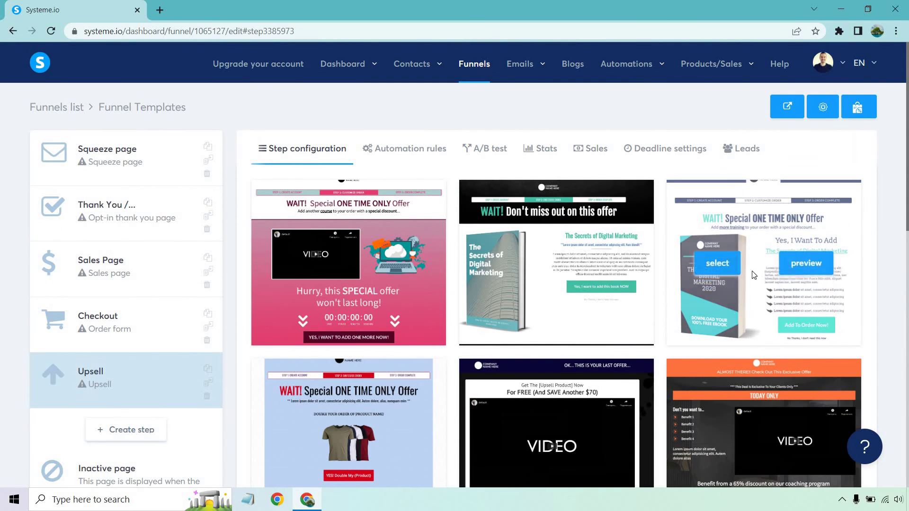
left_click(813, 263)
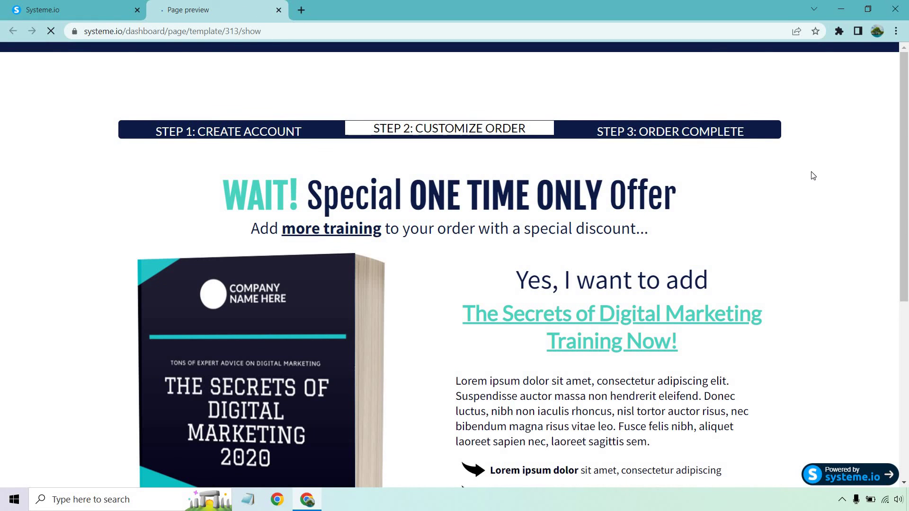
scroll(813, 175, "down", 1)
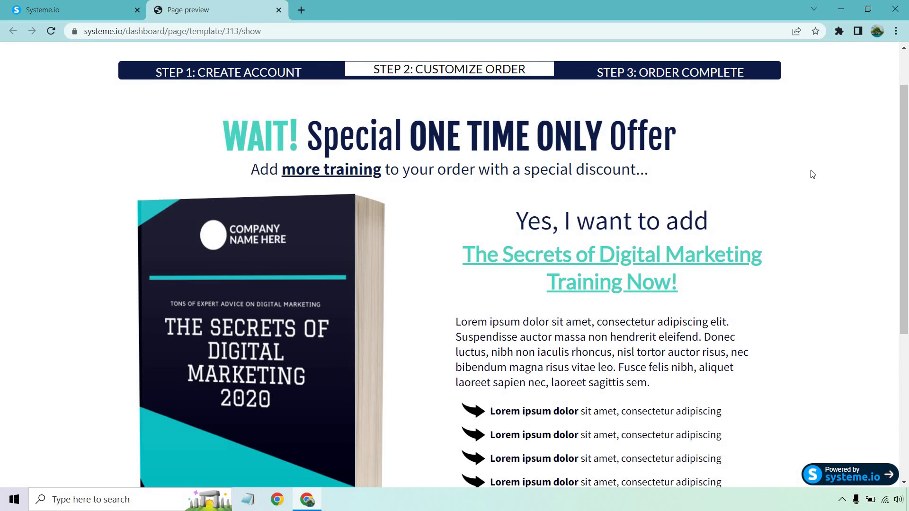
scroll(813, 174, "down", 3)
scroll(811, 172, "up", 1)
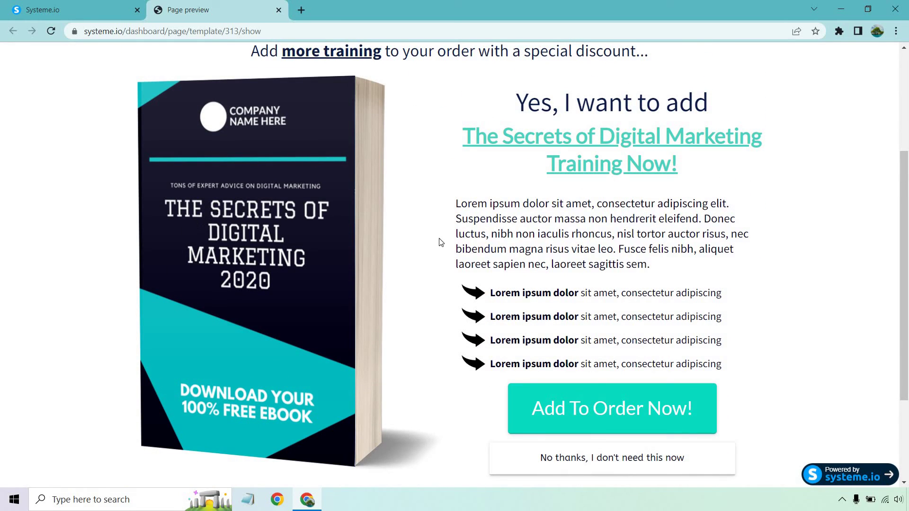
scroll(524, 206, "down", 2)
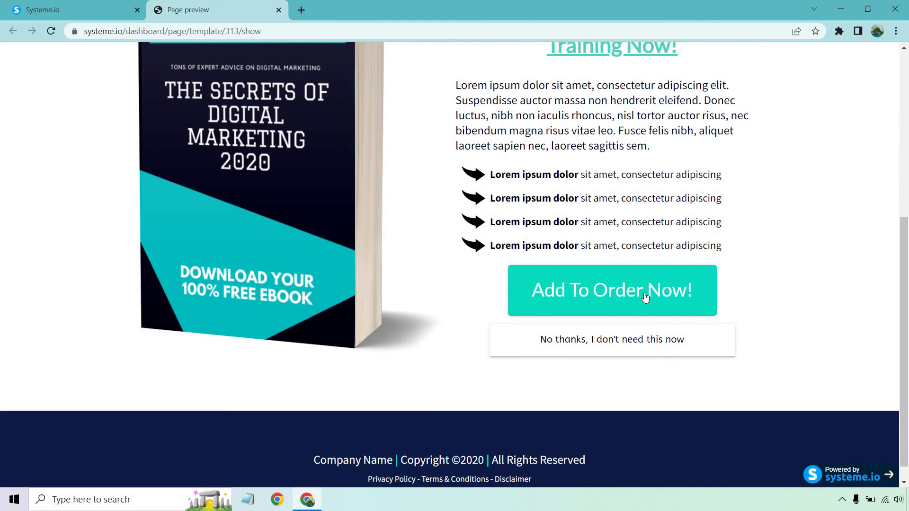
scroll(828, 265, "up", 5)
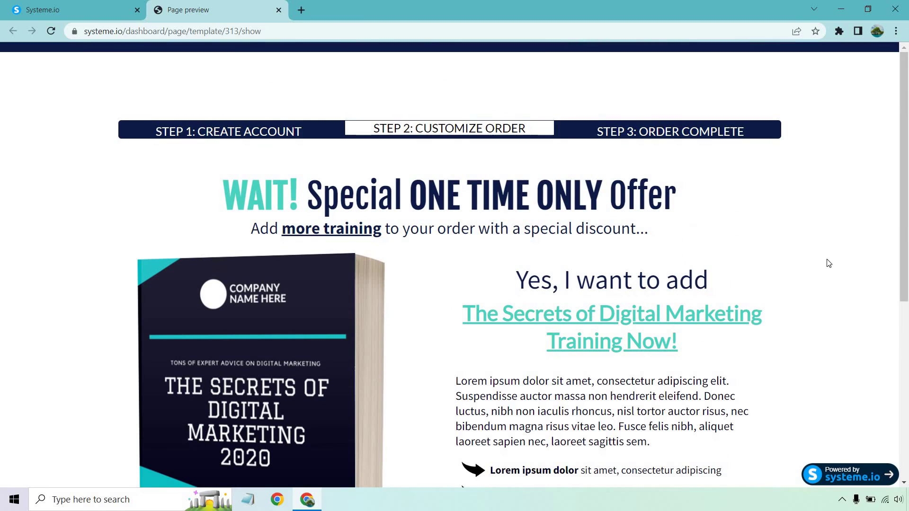
left_click(279, 10)
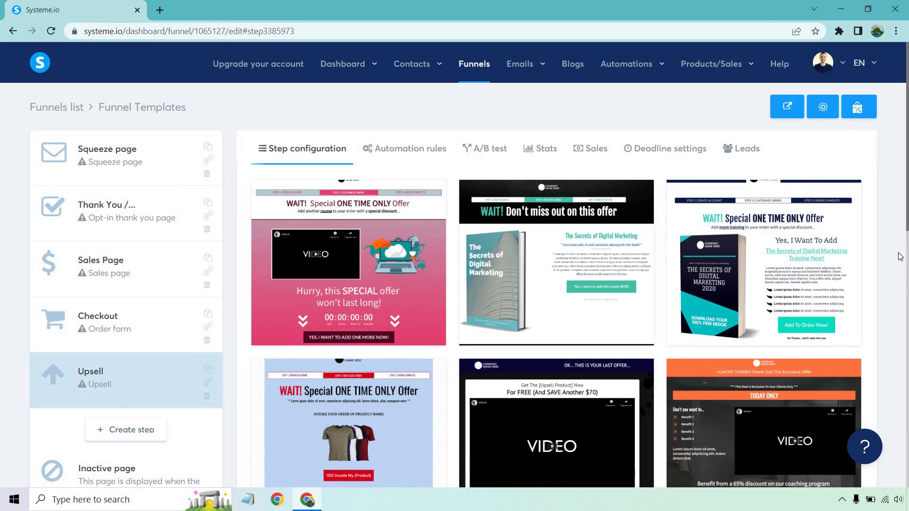
Switch the funnel editor back to the Squeeze page step's template gallery
left_click(142, 142)
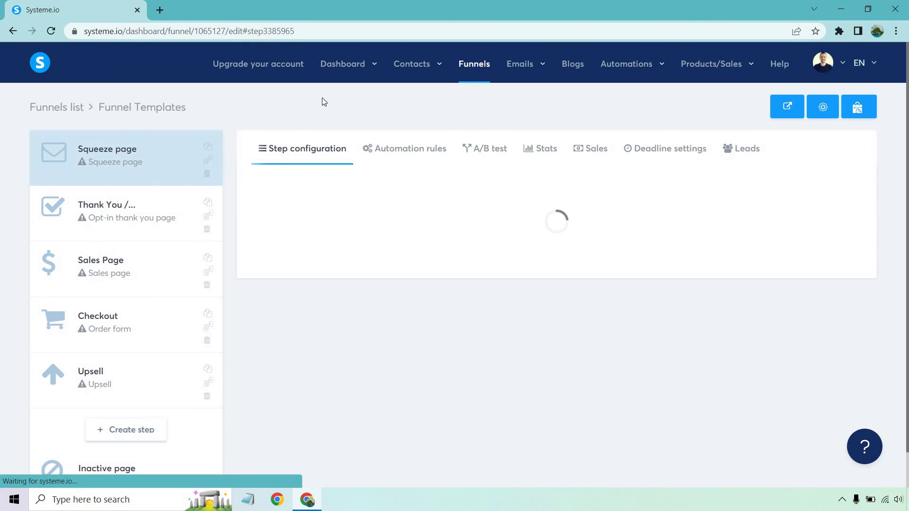